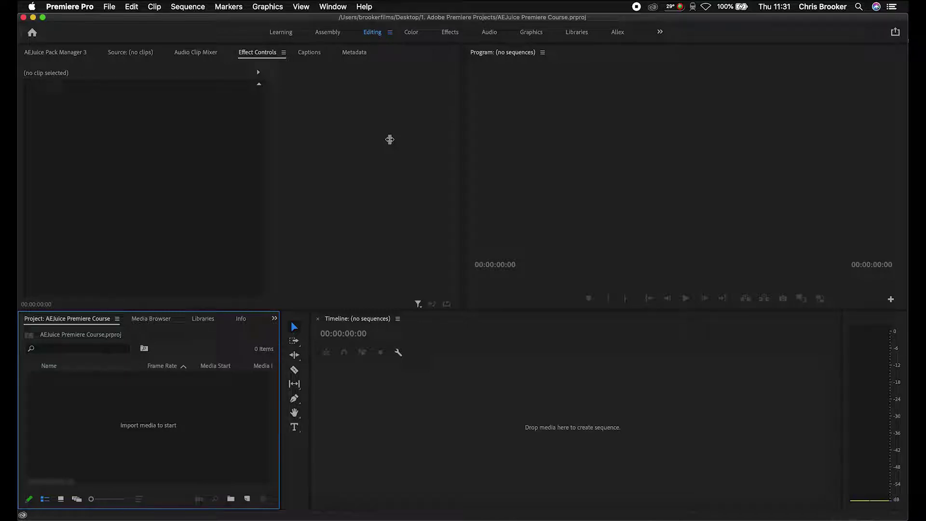
- Drag all twelve MXF files from the Finder Footage folder into the Project panel
left_click(116, 516)
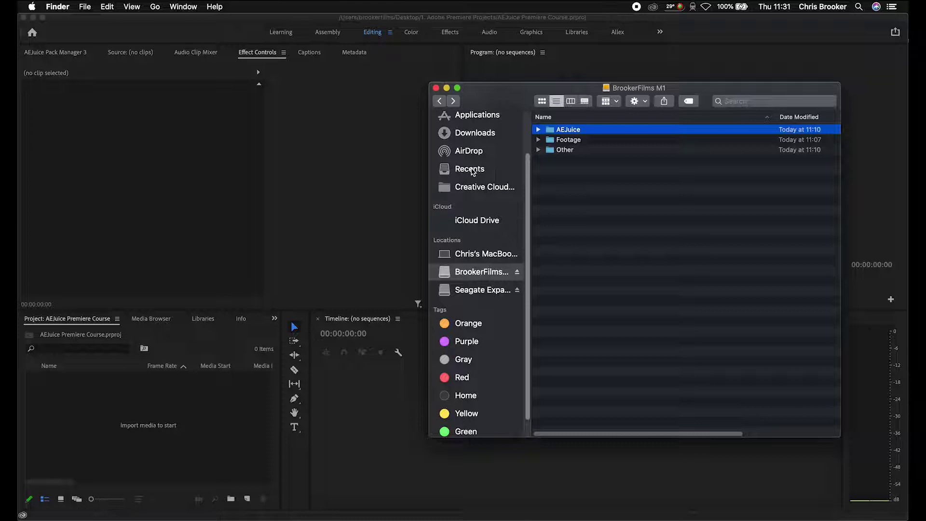
double_click(553, 141)
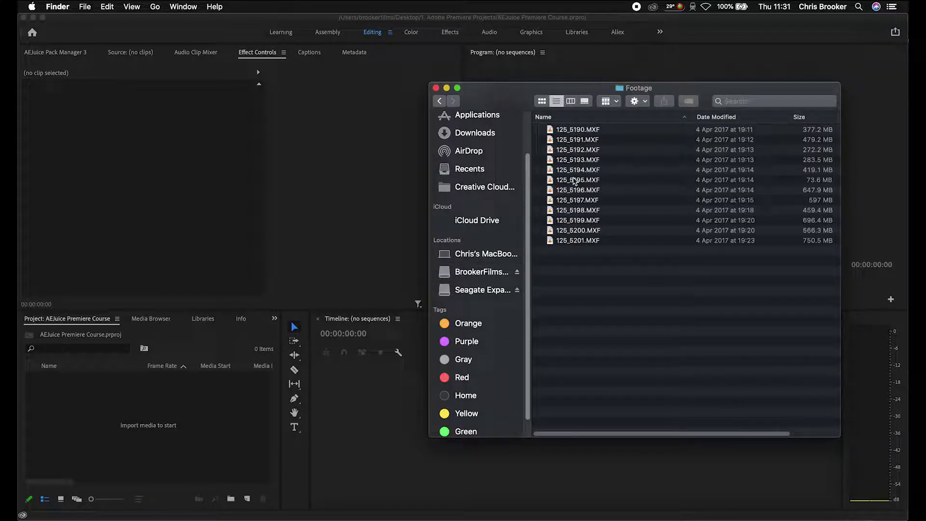
left_click_drag(603, 245, 118, 411)
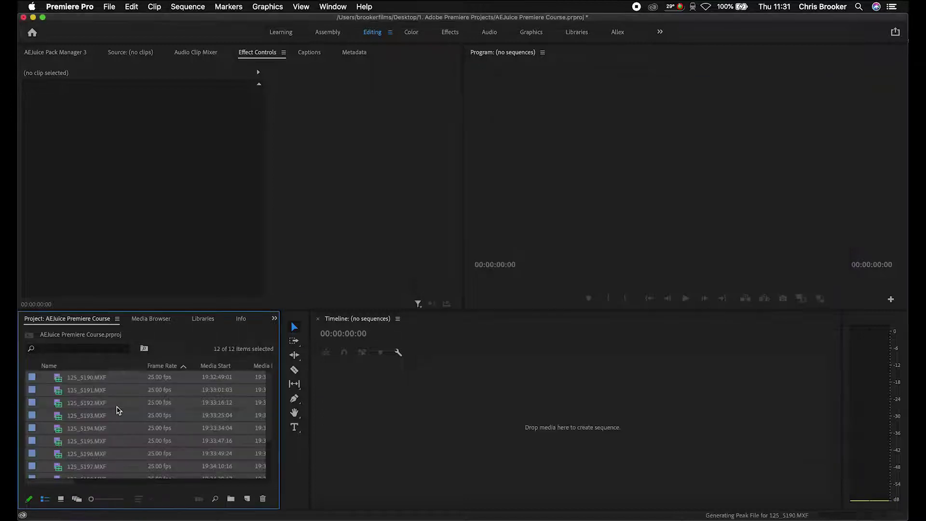
- Preview clips 125_5191, 125_5192 and 125_5193 in the Source monitor, then undo the import
left_click(117, 406)
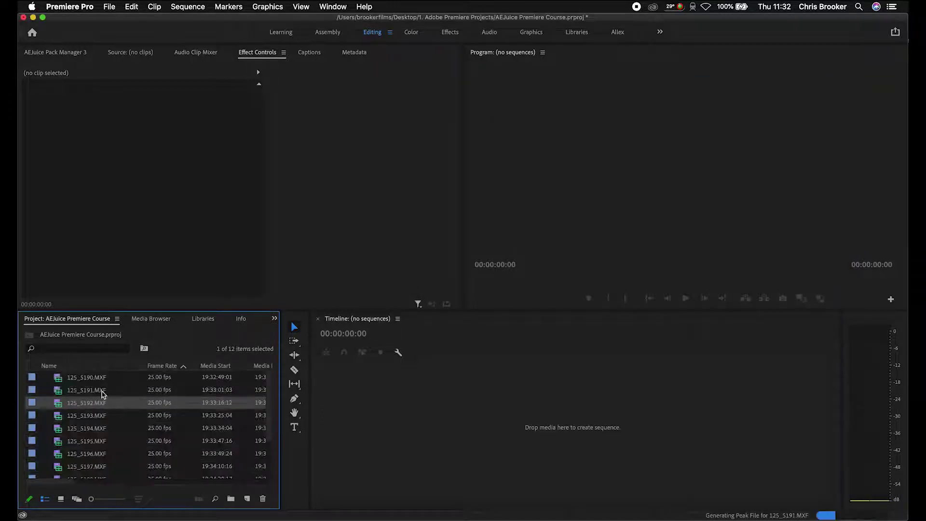
double_click(73, 390)
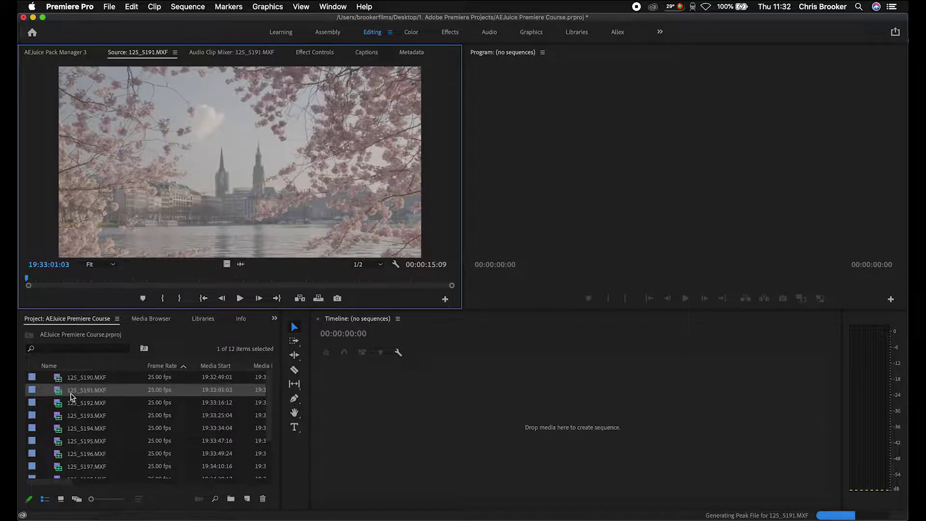
double_click(74, 403)
double_click(75, 415)
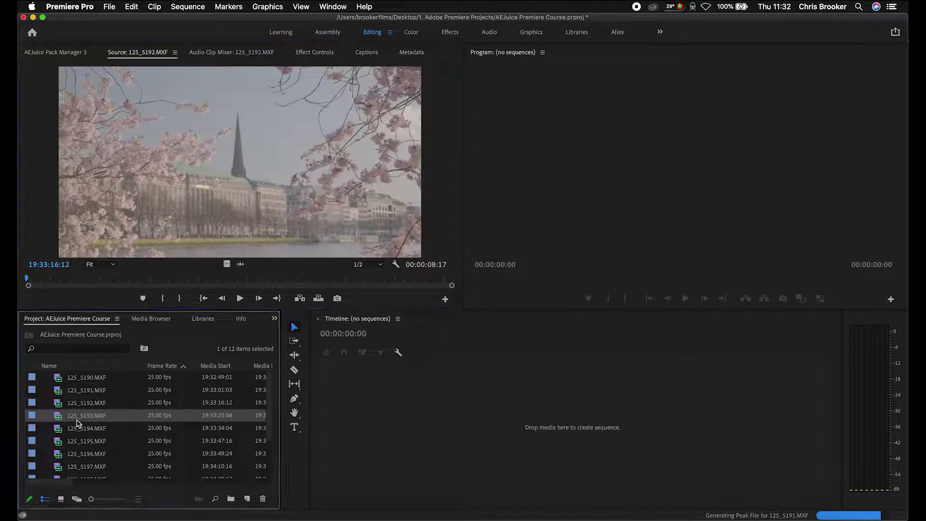
key("super+z")
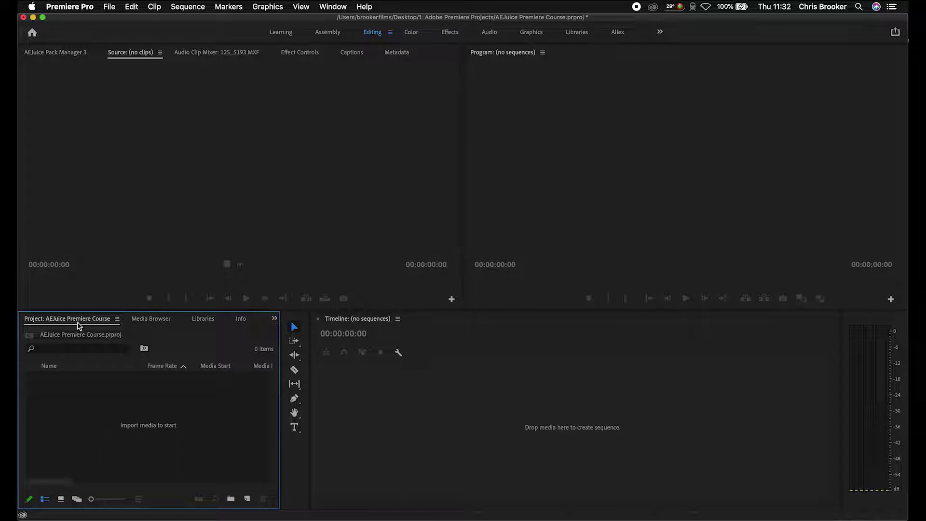
right_click(142, 431)
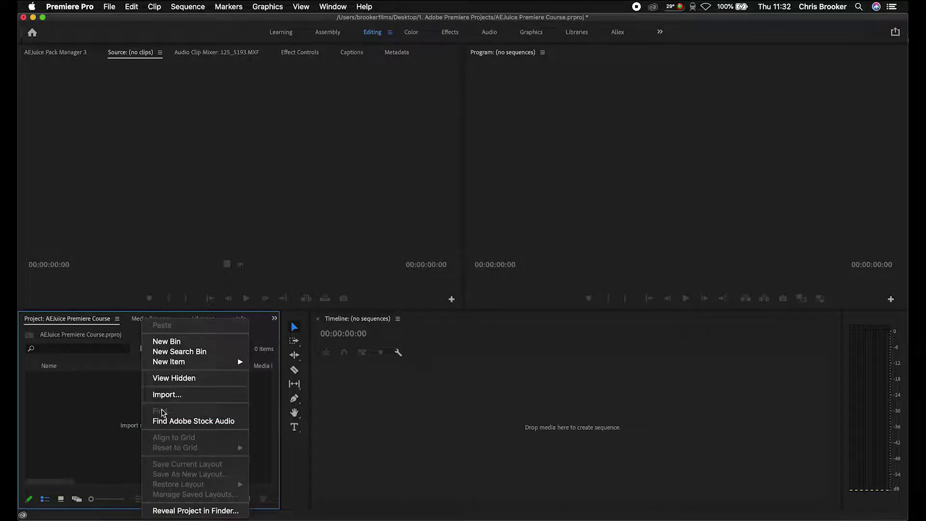
left_click(171, 395)
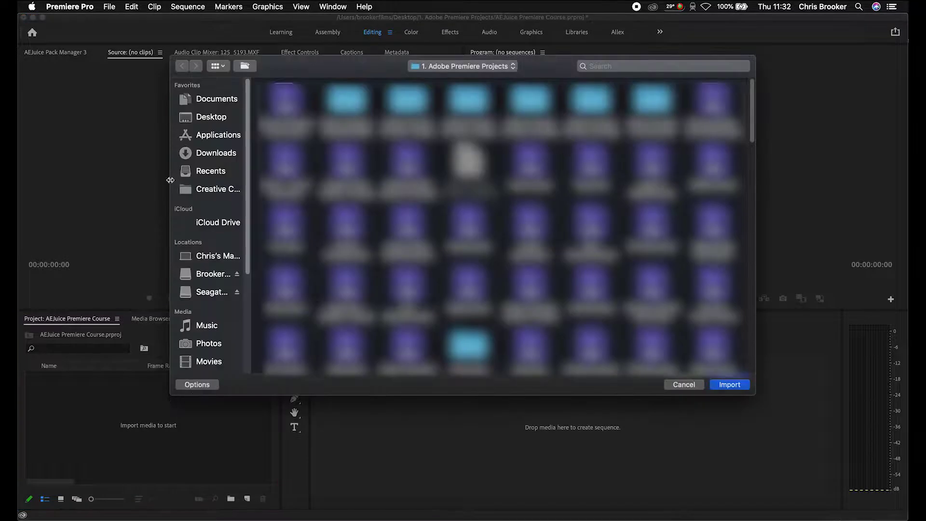
left_click(208, 274)
double_click(398, 95)
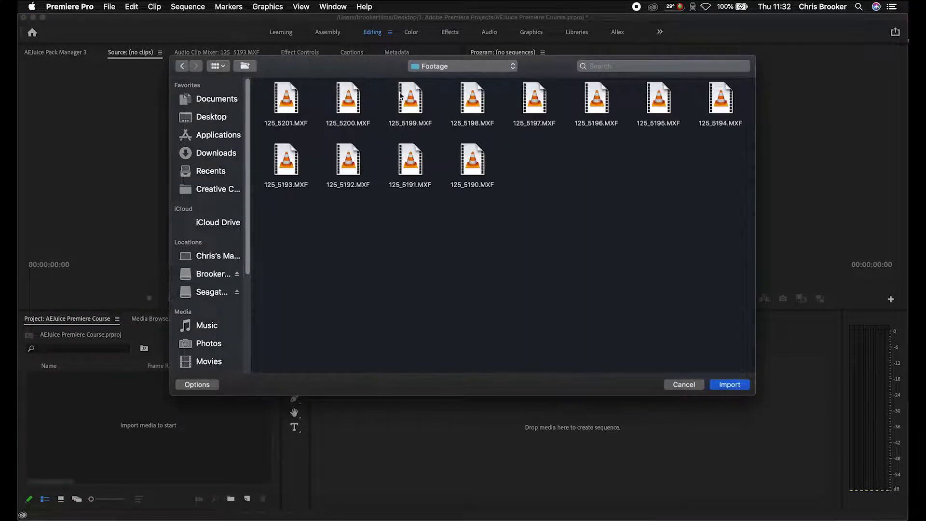
left_click_drag(726, 277, 228, 78)
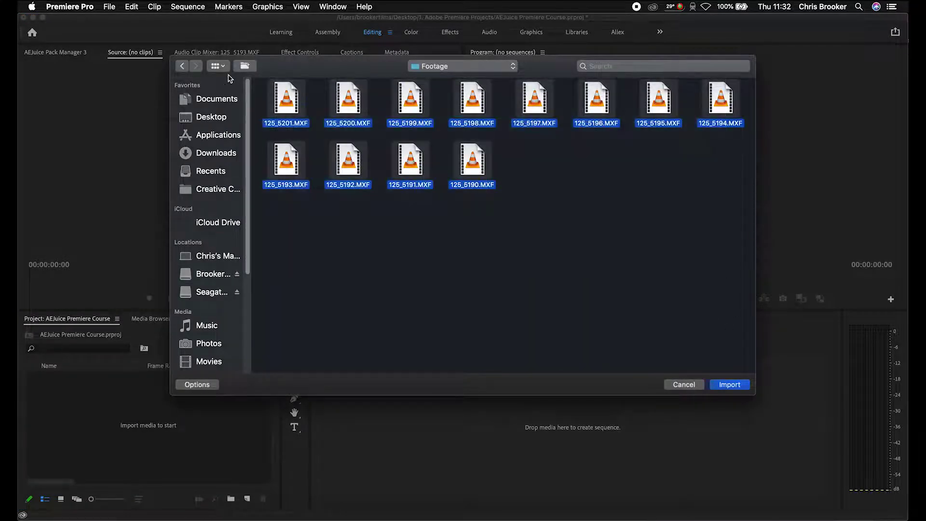
key("Return")
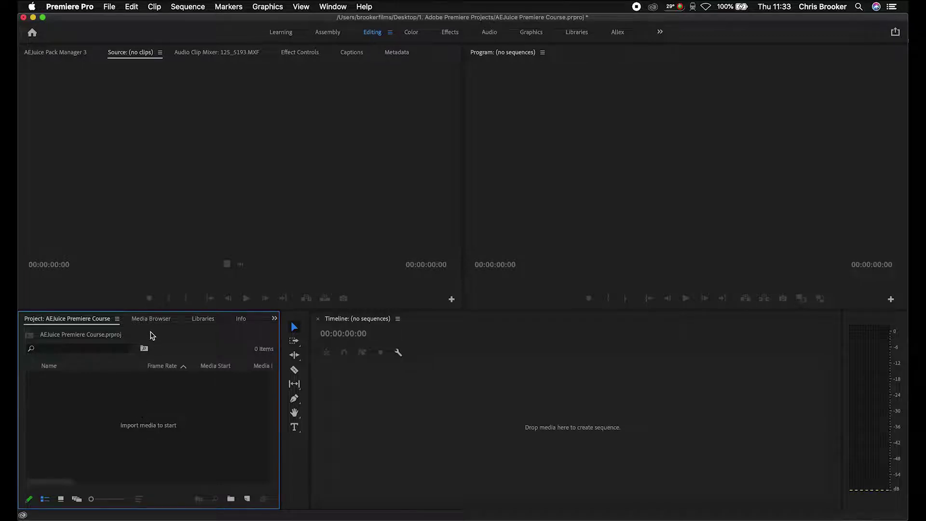
- Import the twelve clips from BrookerFilms M1 > Footage through the Media Browser
left_click(151, 319)
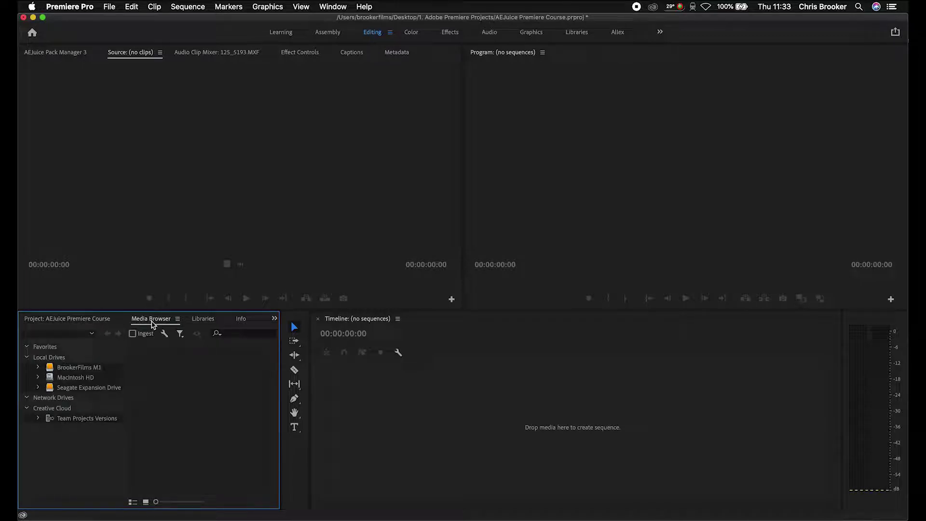
left_click(39, 368)
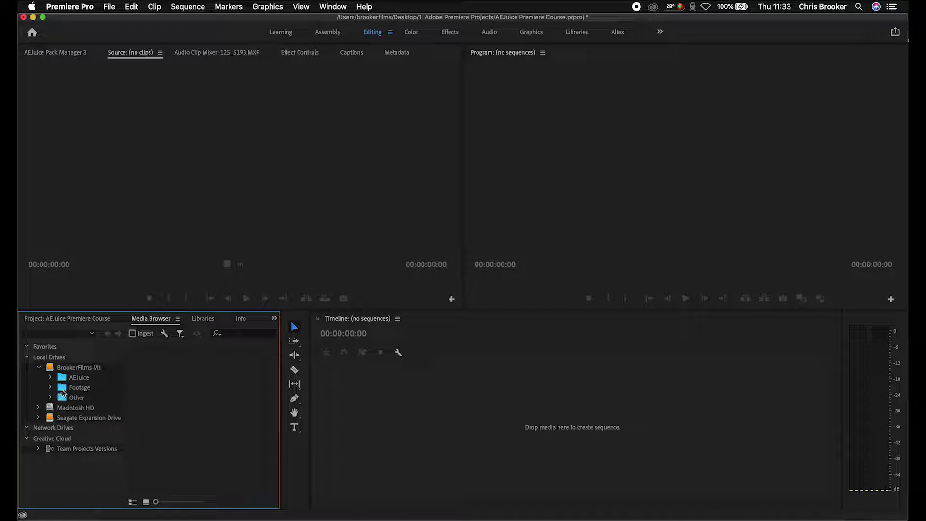
left_click(63, 391)
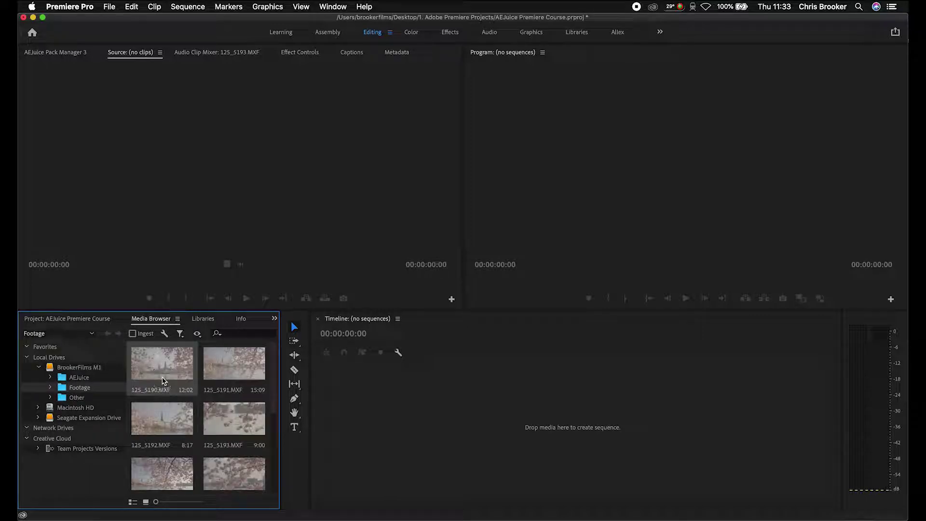
right_click(169, 374)
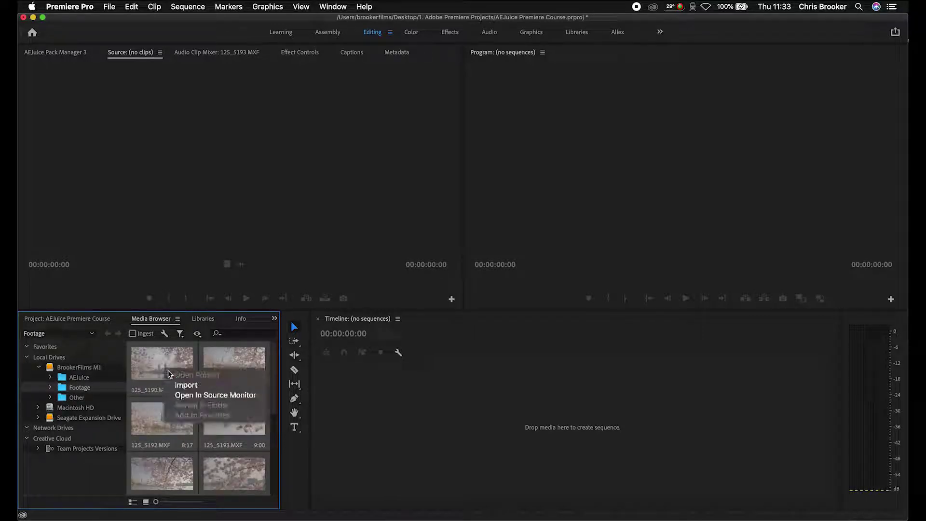
left_click(192, 385)
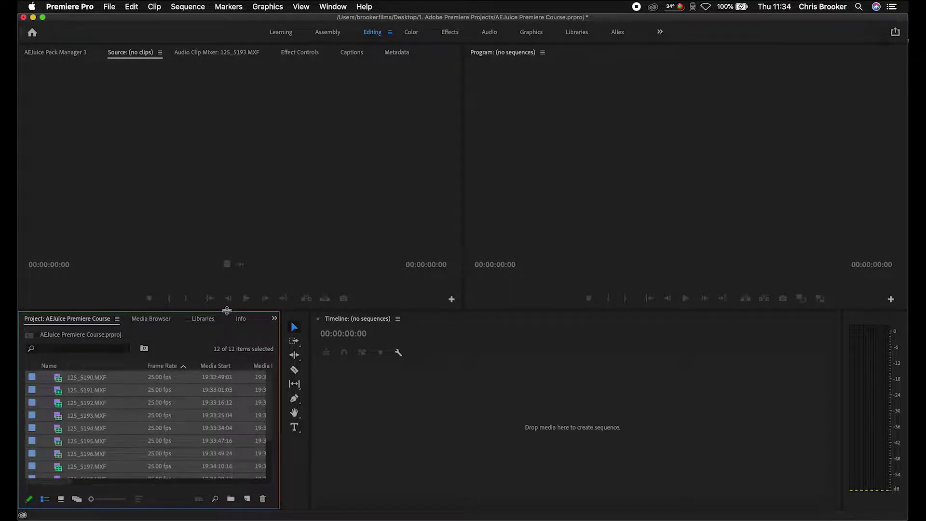
- Enlarge the Project panel, deselect the clips, and maximize its frame via the Window menu
left_click_drag(227, 311, 237, 227)
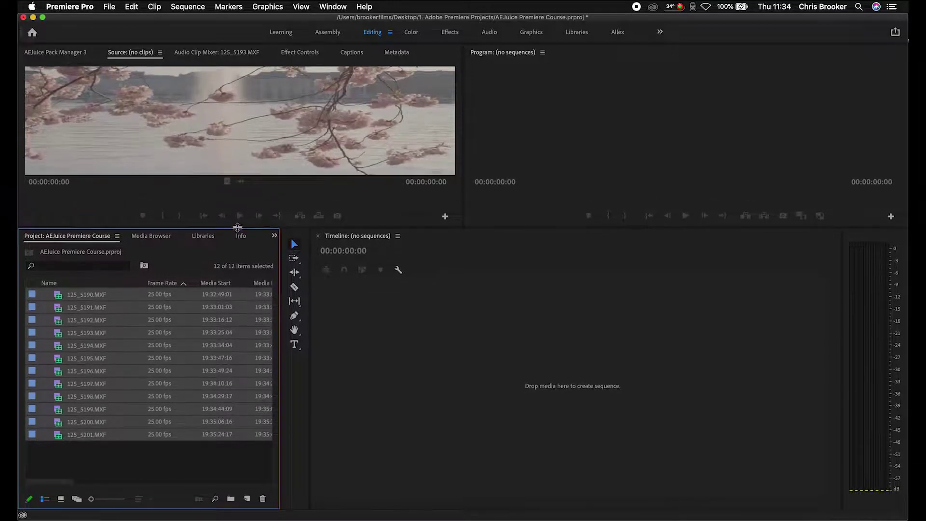
left_click(186, 453)
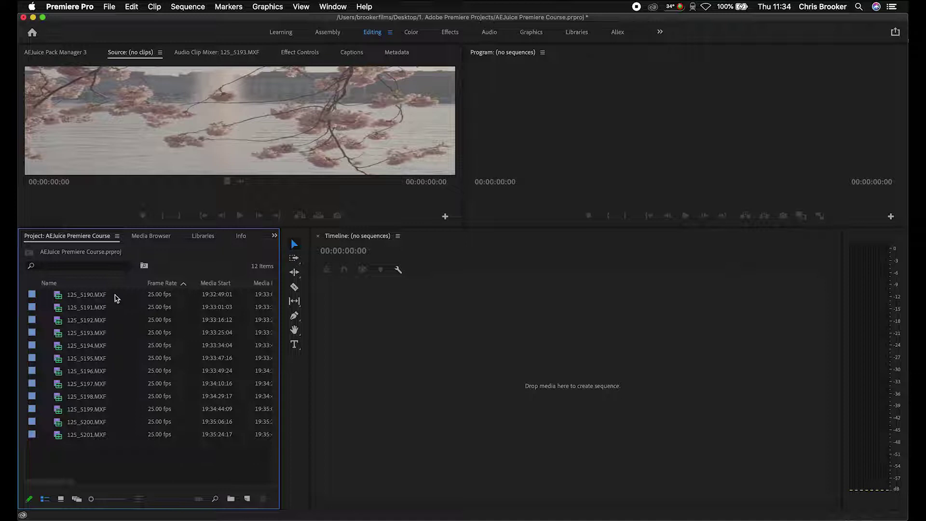
left_click(332, 6)
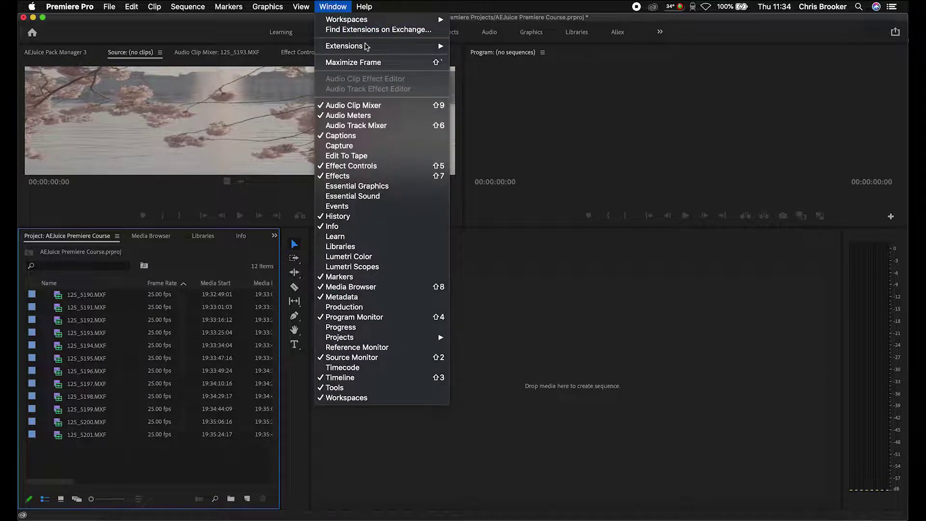
left_click(382, 65)
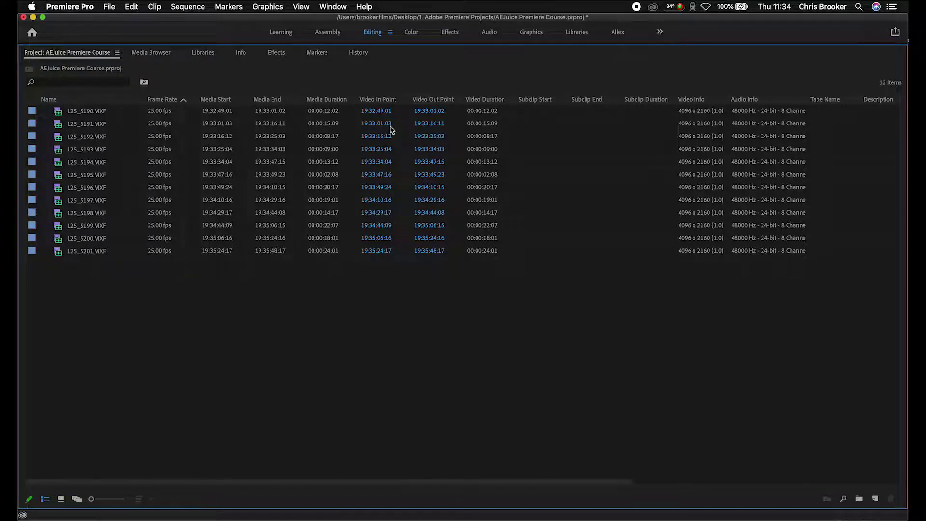
- Create a new bin named Footage from the Project panel's context menu
right_click(234, 307)
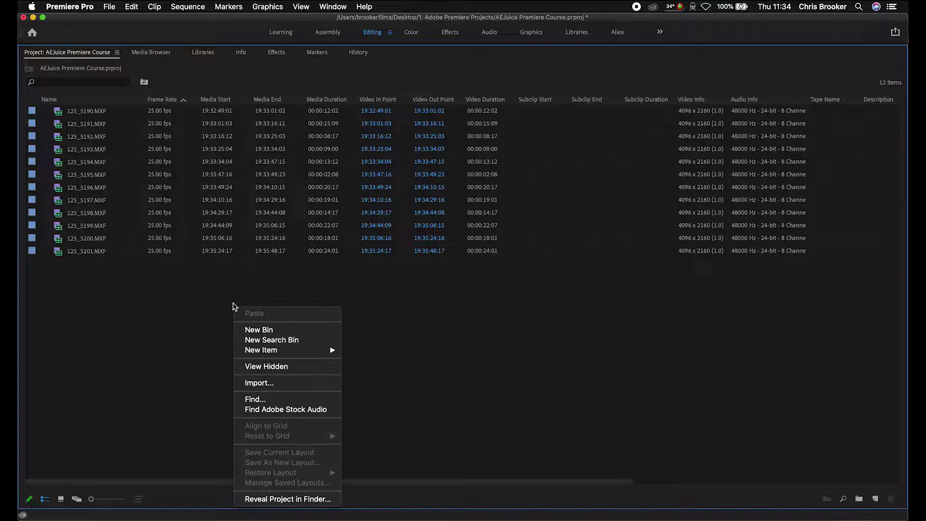
left_click(291, 331)
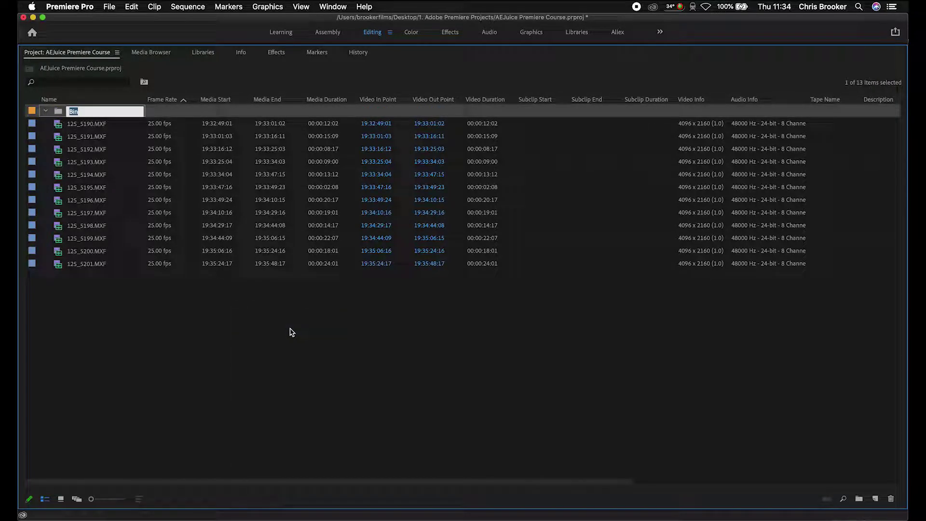
type("Footage")
left_click(708, 444)
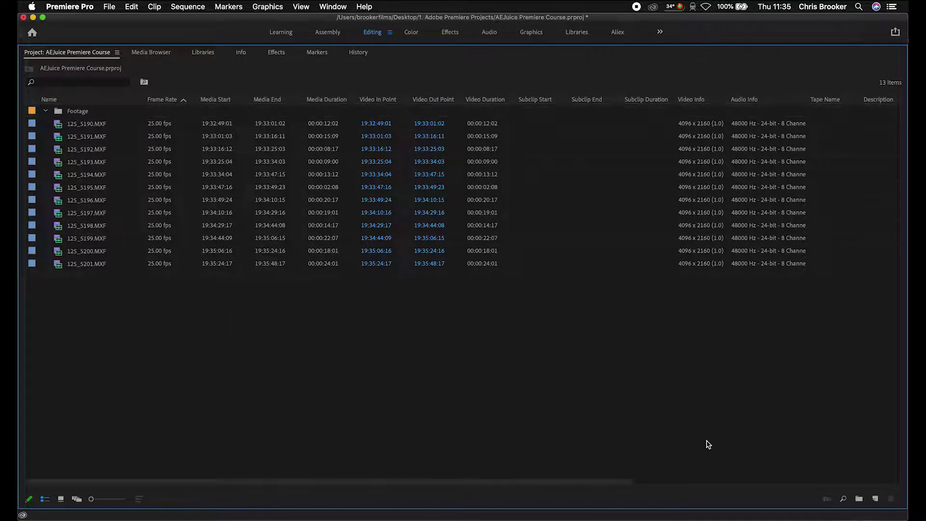
- Add a second bin with the New Bin button, also named Footage
right_click(538, 401)
left_click(512, 400)
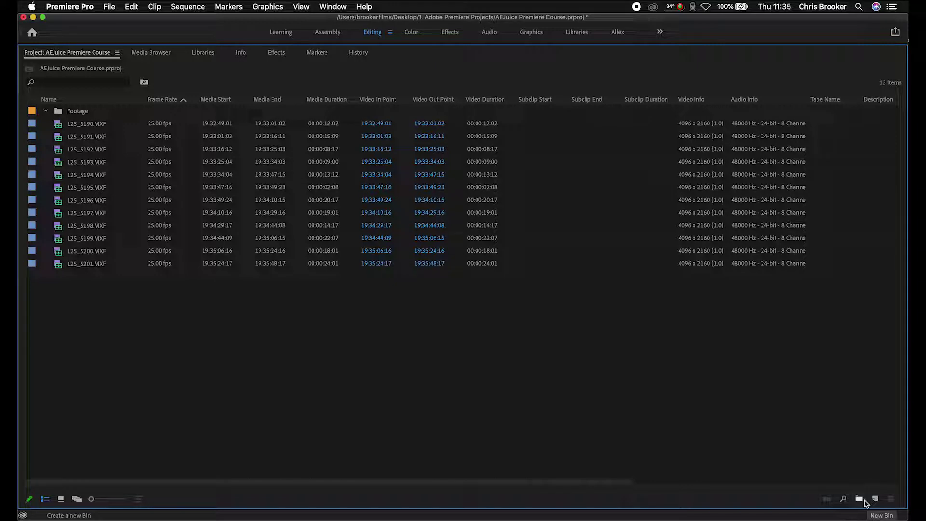
left_click(860, 499)
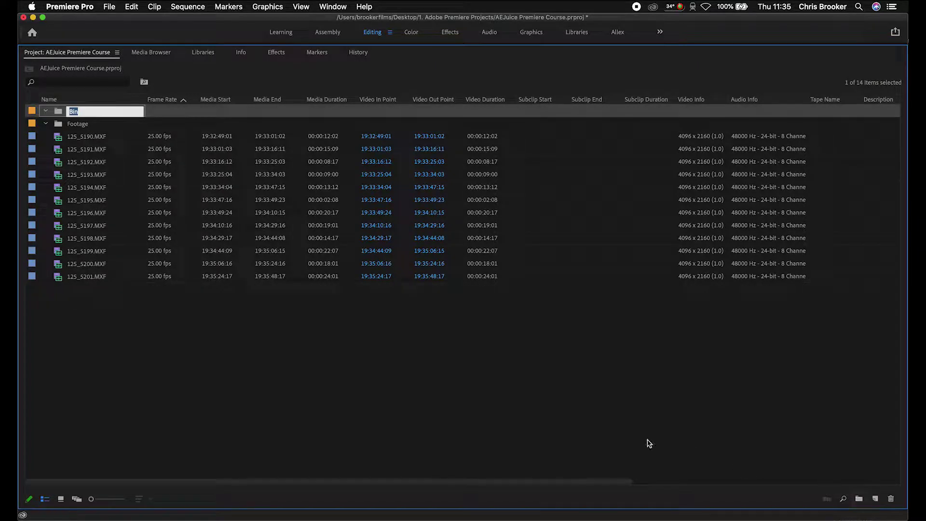
key("Return")
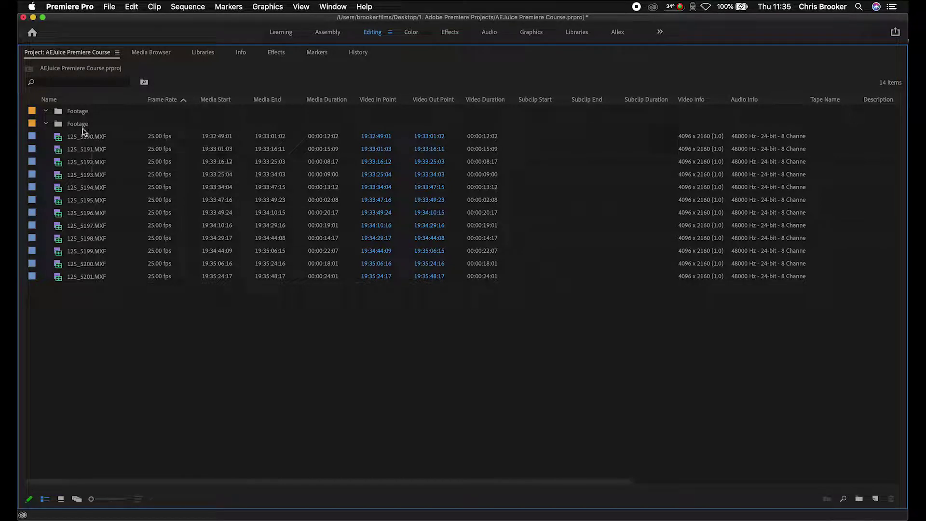
- Rename the two Footage bins to GV and Interview
left_click(83, 111)
left_click(86, 110)
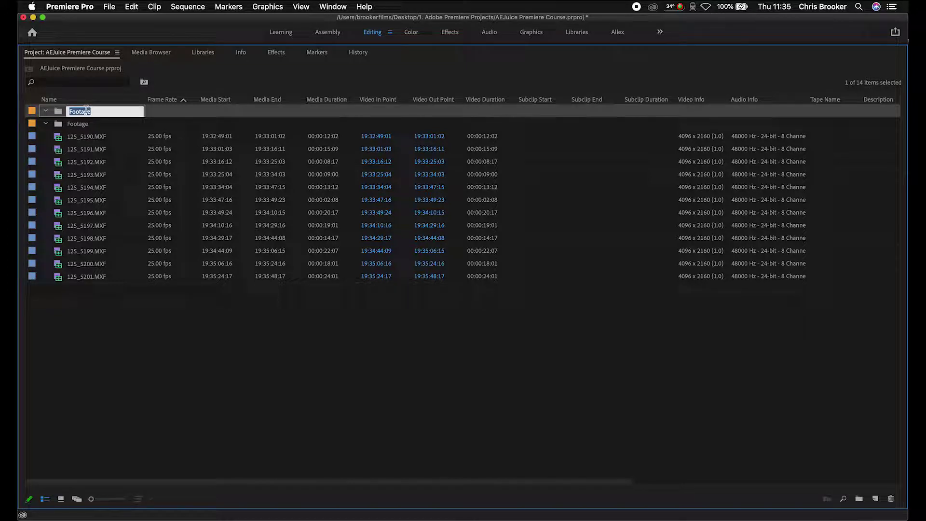
left_click(77, 124)
left_click(85, 123)
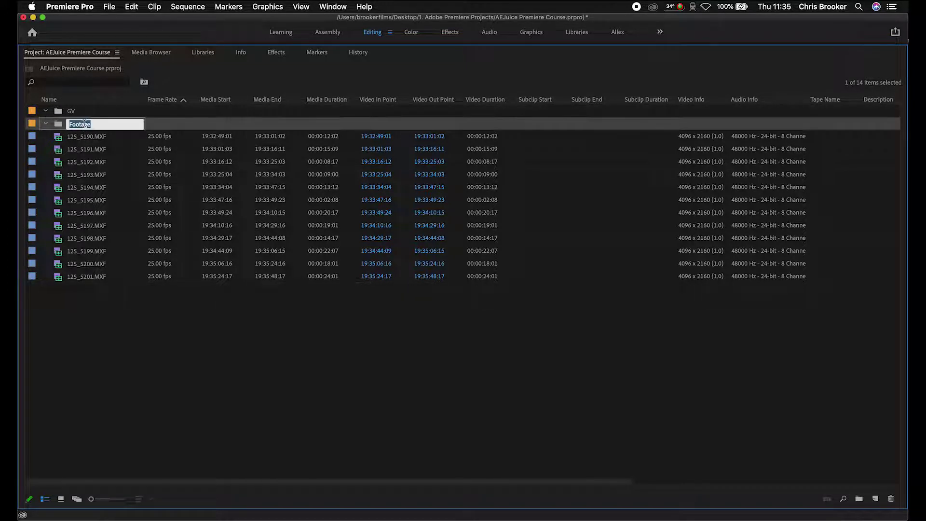
type("Interview")
left_click(102, 141)
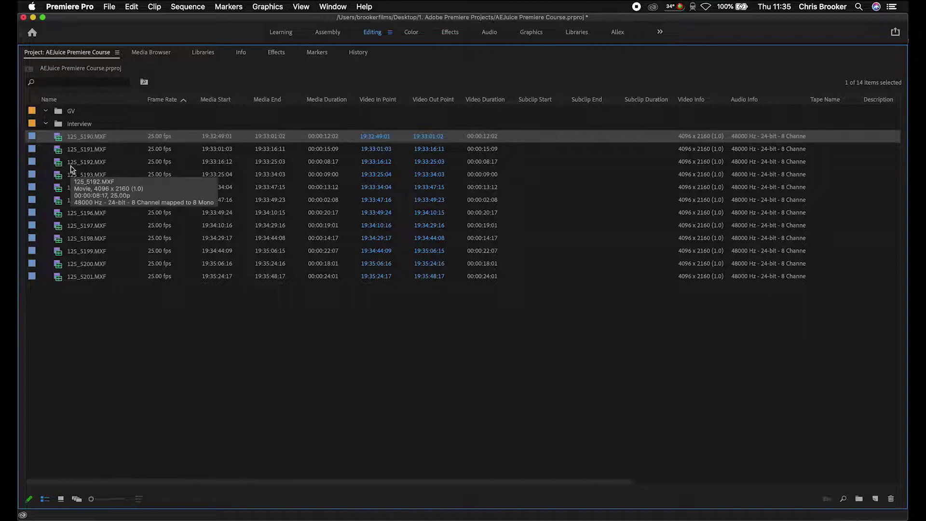
- Move clips 125_5190–125_5194 into the GV bin and select the clips left in Interview
left_click(92, 190, "shift")
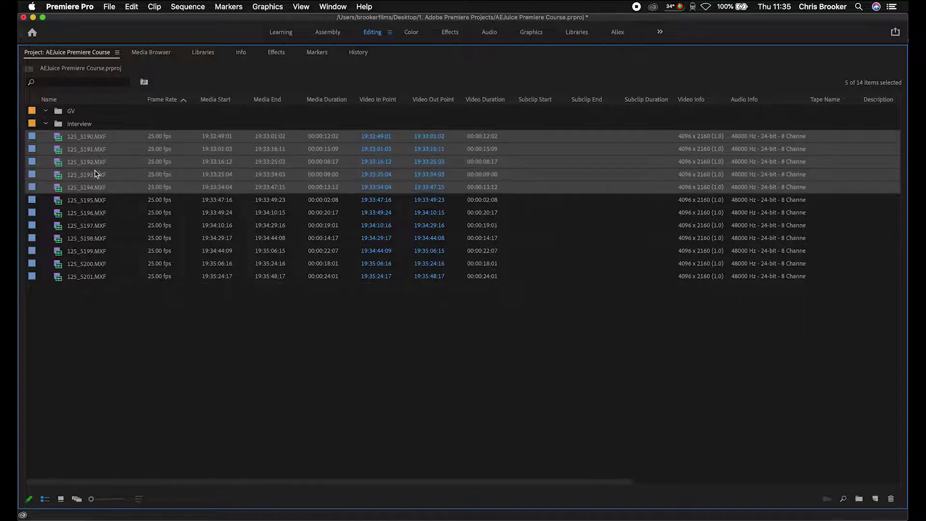
left_click_drag(89, 142, 70, 112)
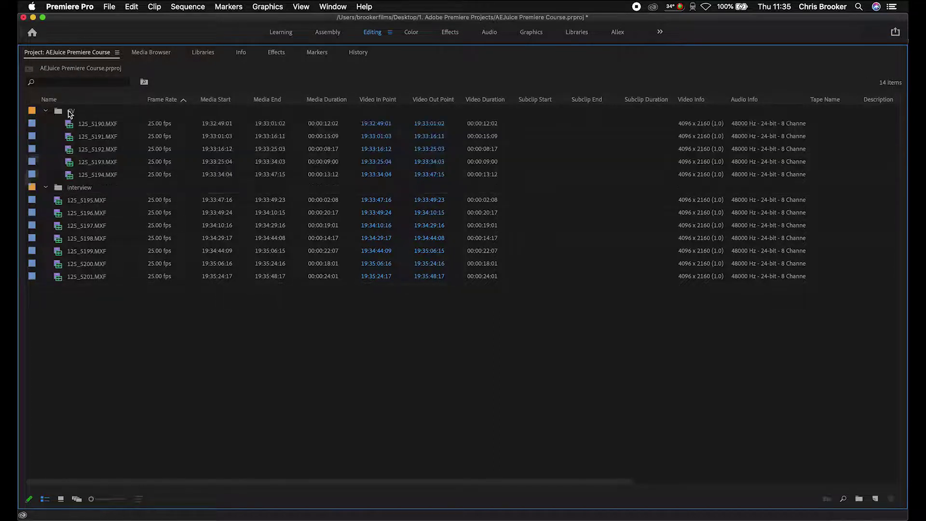
left_click_drag(106, 317, 79, 191)
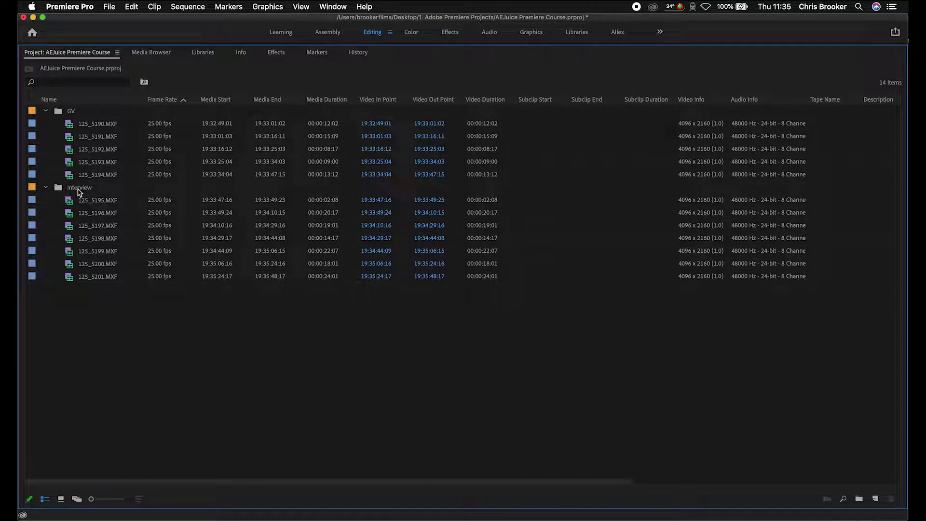
- Collapse the GV and Interview bins
left_click(46, 110)
left_click(46, 124)
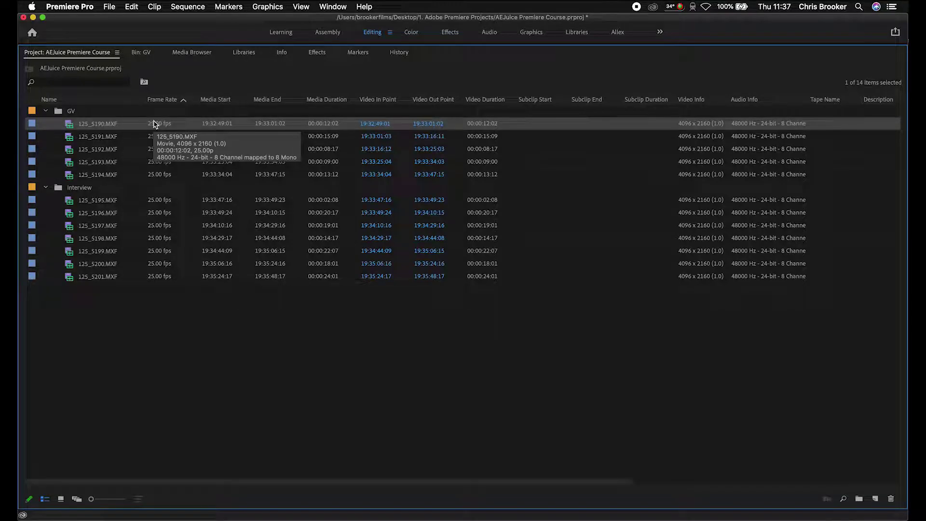
- Select clips 125_5190, 125_5191 and 125_5195–125_5198
left_click(129, 207)
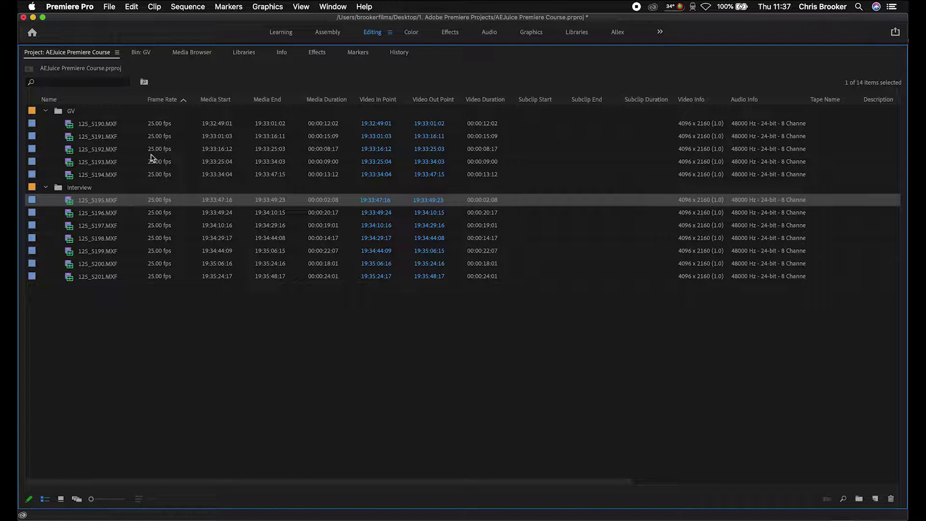
left_click(105, 125)
left_click(93, 139, "shift")
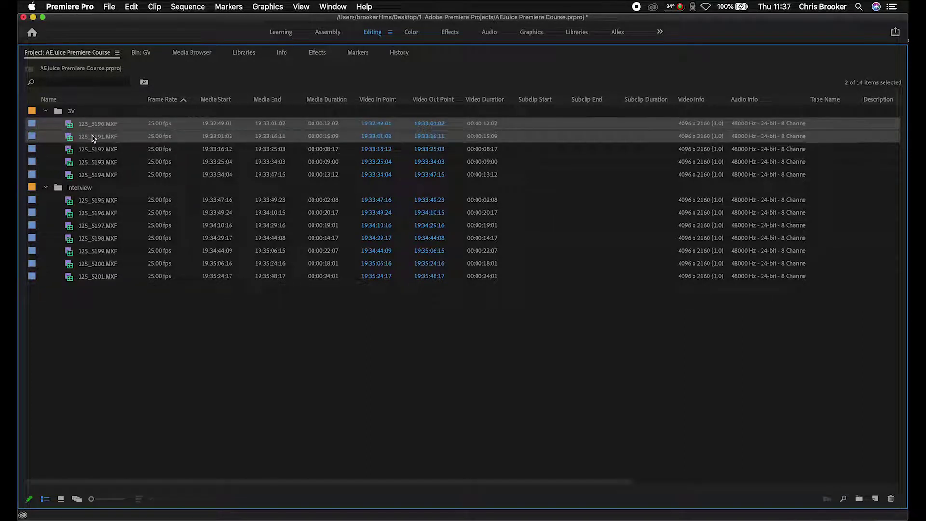
left_click(107, 201, "super")
left_click(104, 213, "super")
left_click(101, 225, "super")
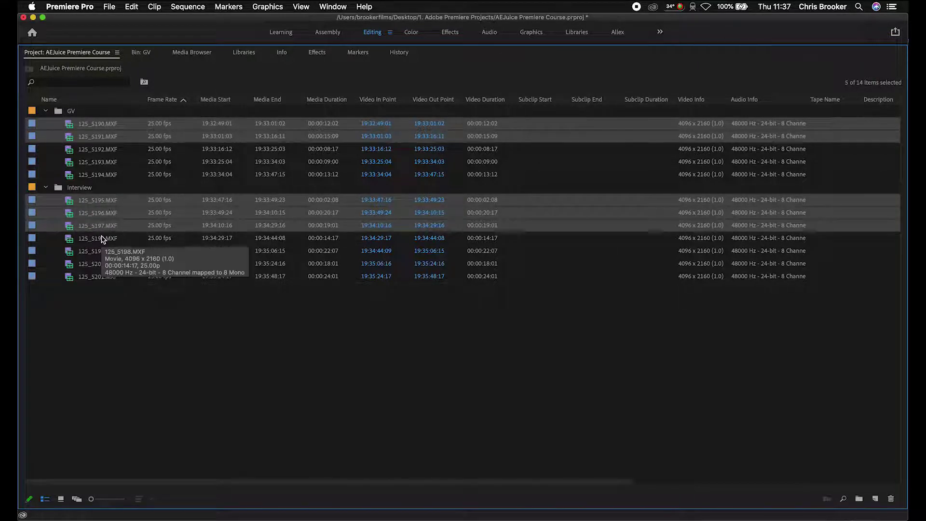
left_click(96, 240, "super")
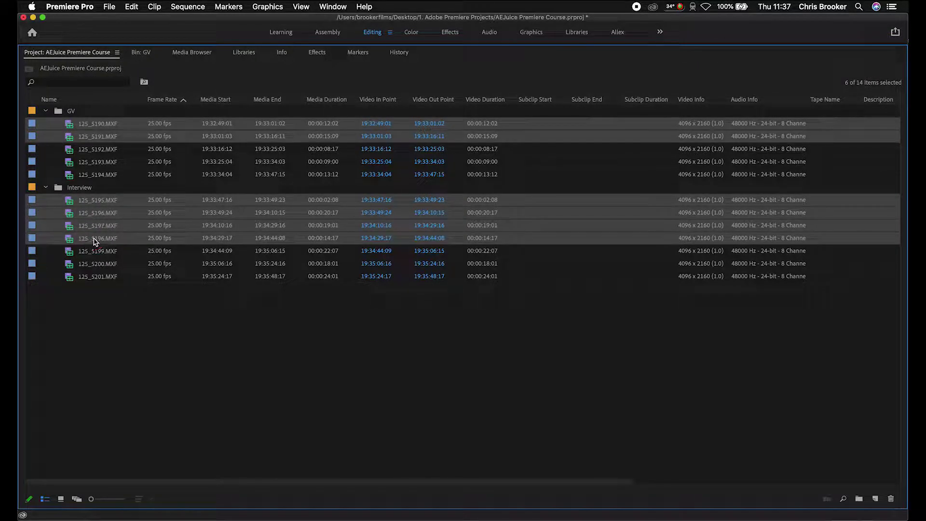
- Label the six selected clips Forest, then select clips 125_5192–125_5194
right_click(86, 140)
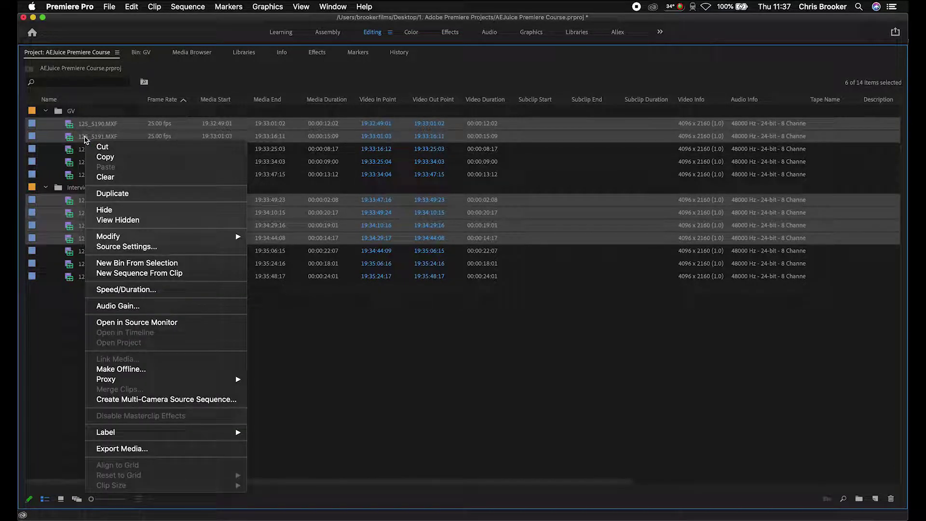
mouse_move(209, 433)
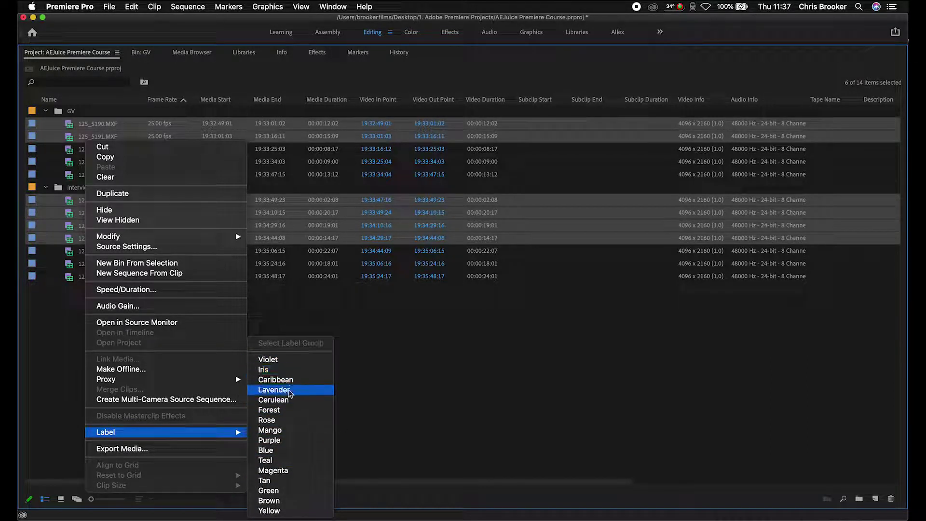
left_click(283, 429)
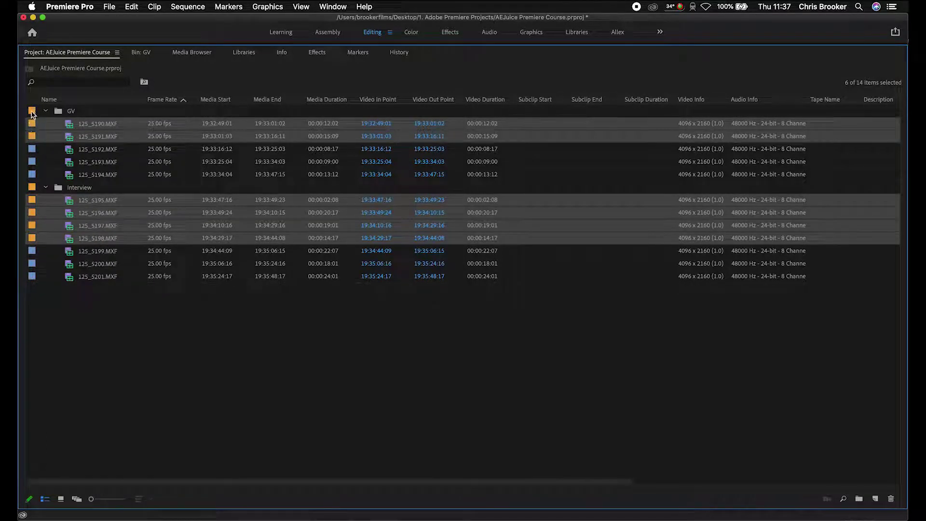
right_click(92, 128)
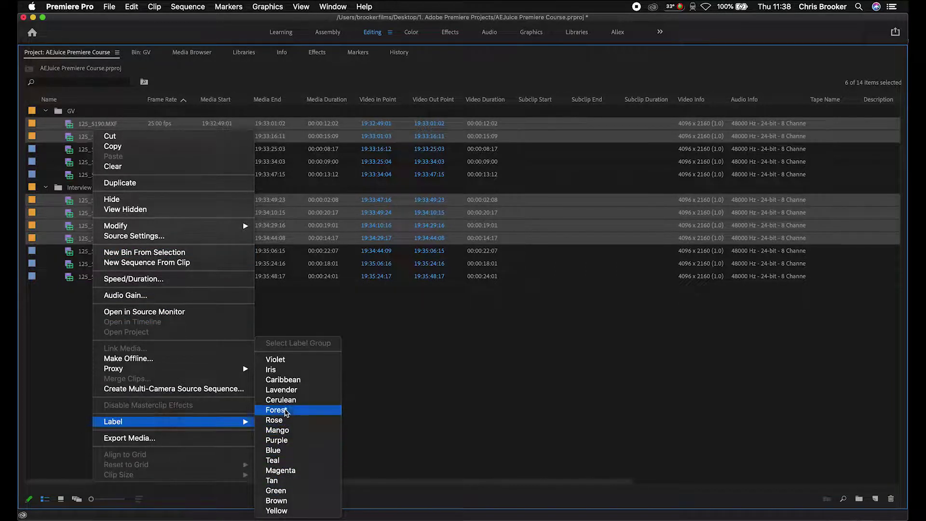
left_click(286, 411)
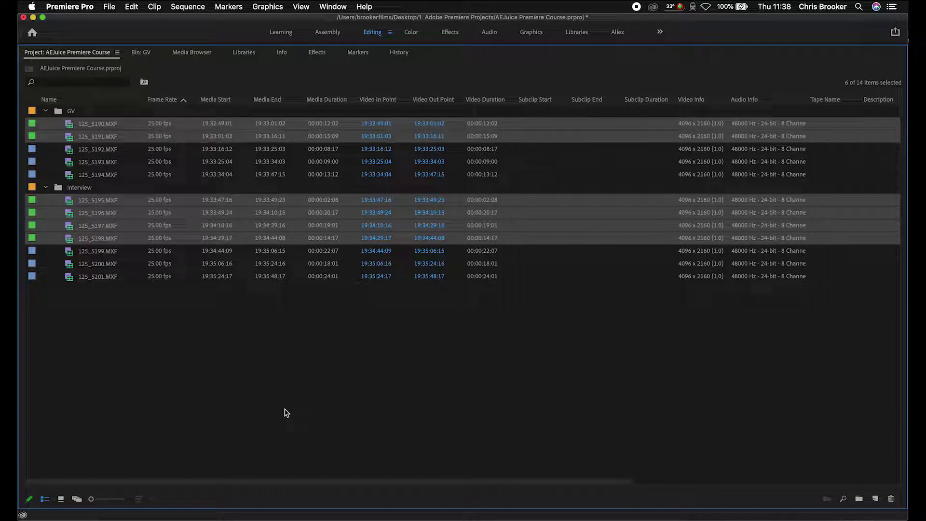
left_click_drag(104, 150, 94, 173)
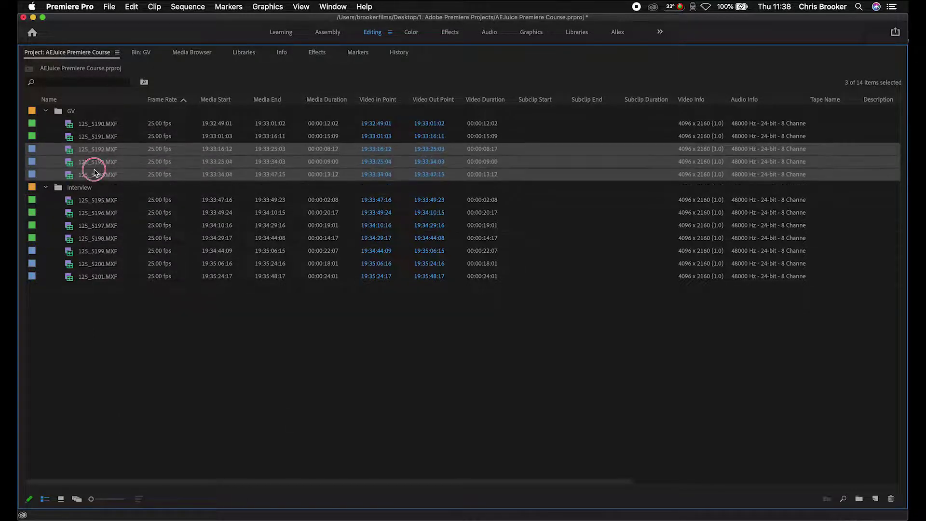
- Add clips 125_5199–125_5201 to the selection, label all six Teal, then deselect
left_click_drag(101, 251, 90, 279)
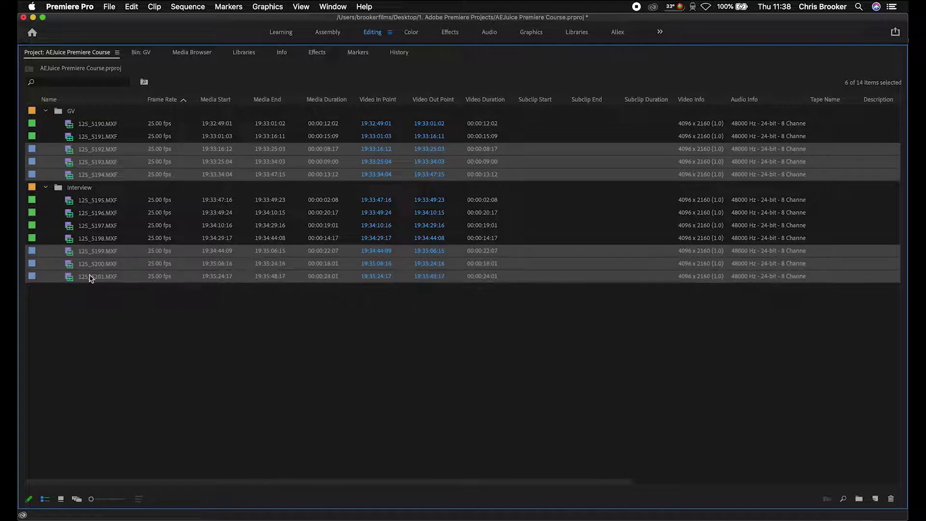
right_click(90, 279)
mouse_move(237, 457)
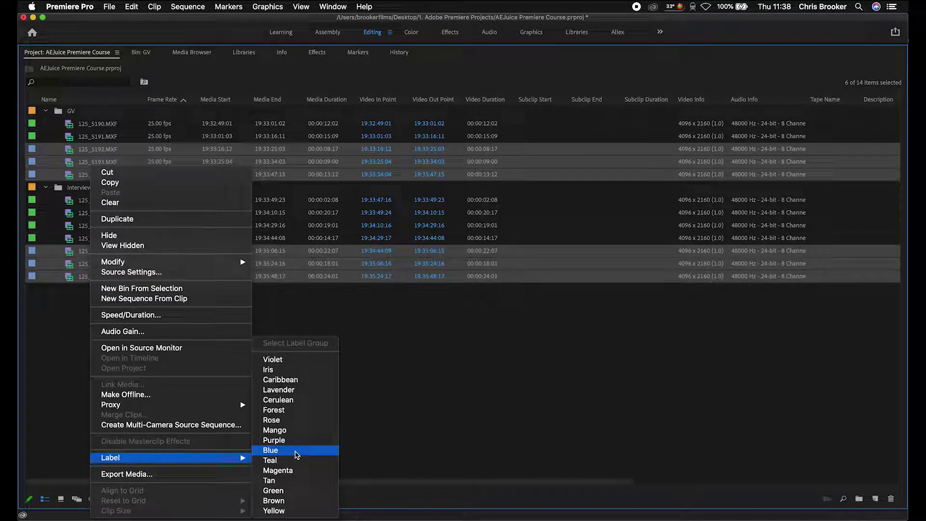
left_click(287, 463)
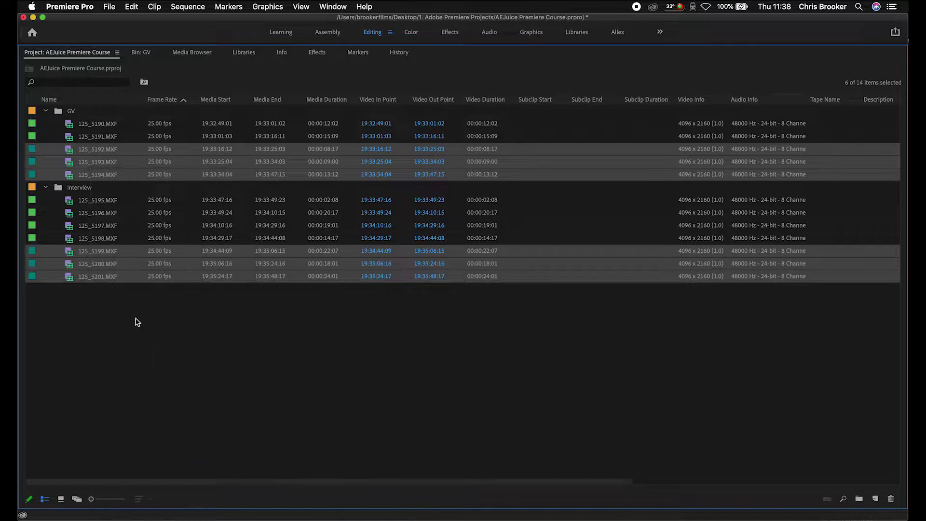
left_click(135, 320)
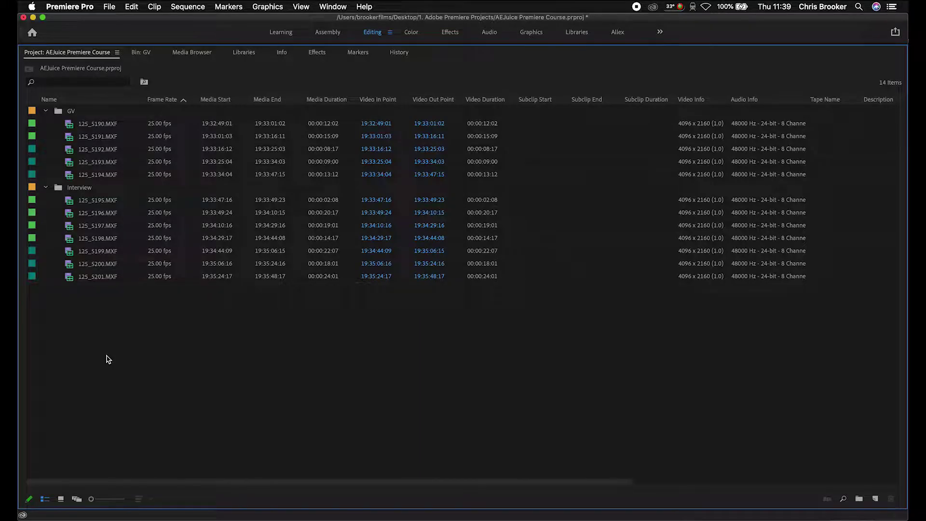
- Start a new search bin with the condition Frame Rate 25
right_click(223, 364)
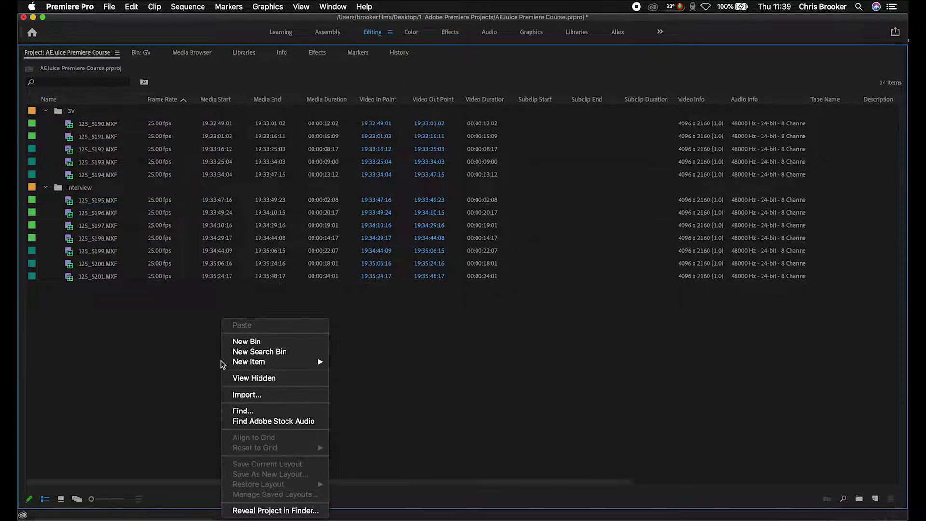
left_click(284, 355)
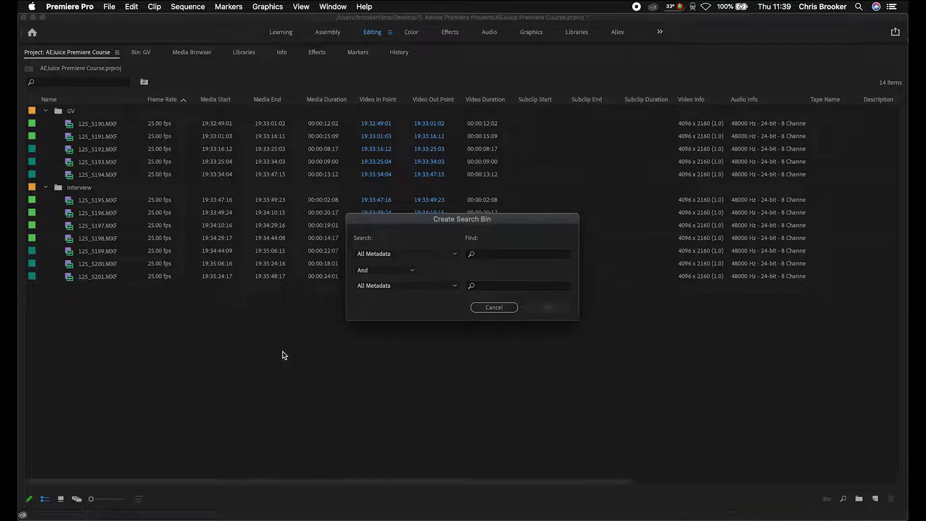
left_click(375, 252)
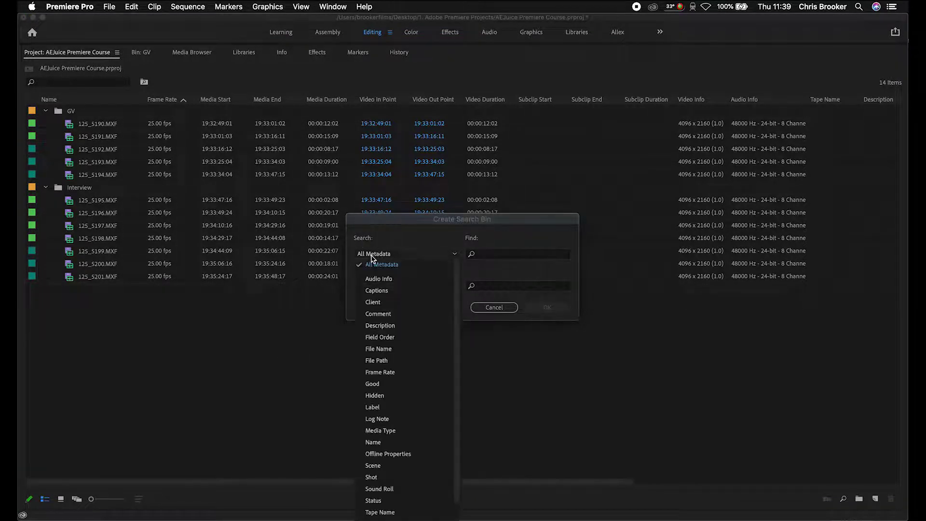
left_click(389, 255)
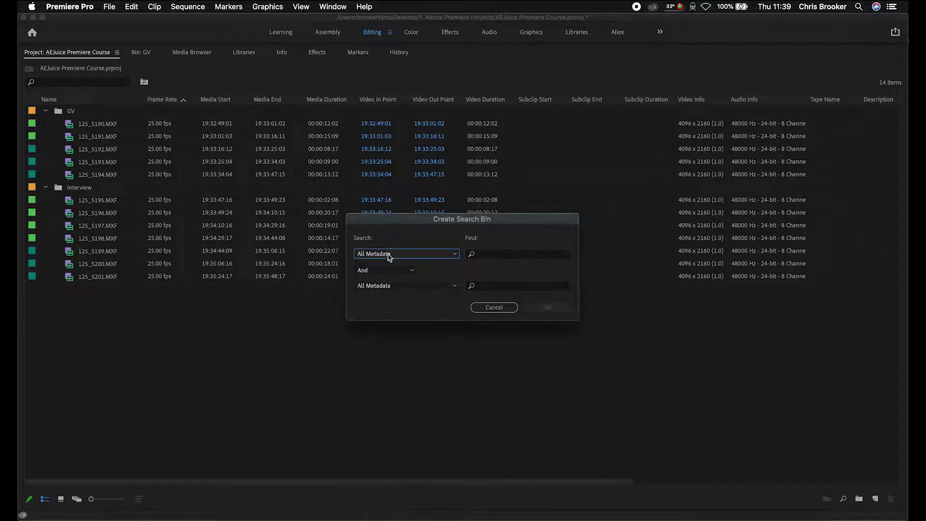
left_click(389, 255)
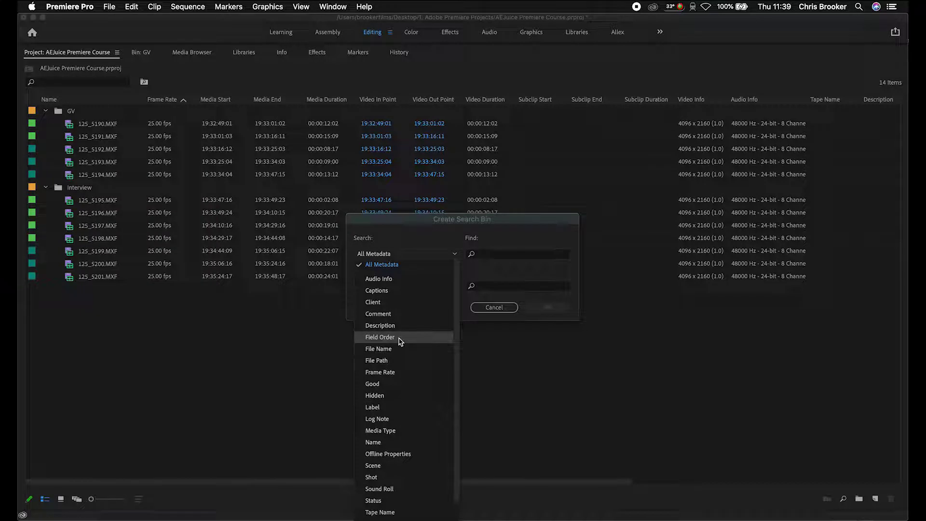
left_click(401, 372)
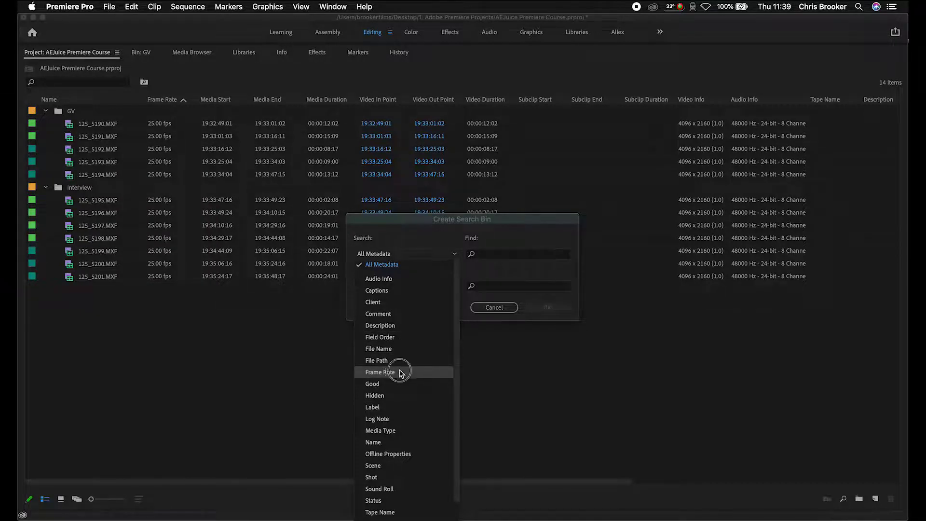
left_click(493, 256)
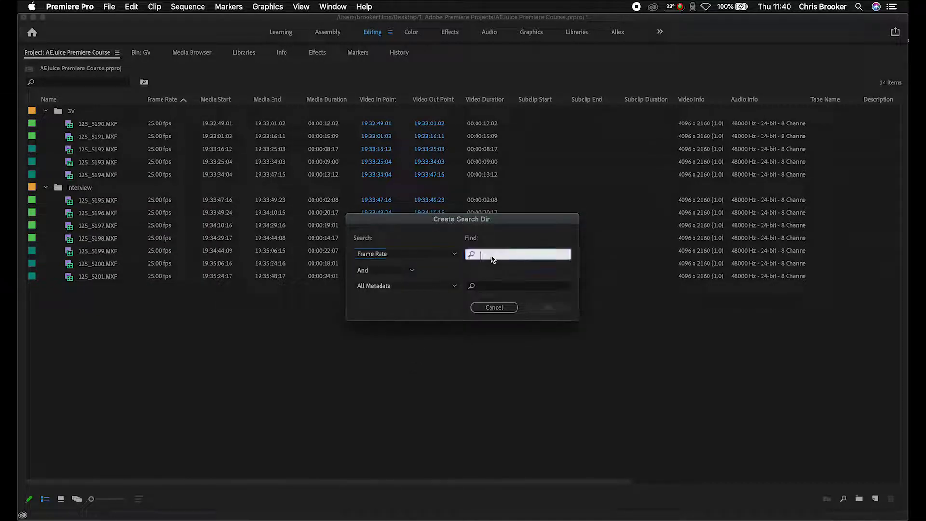
type("25")
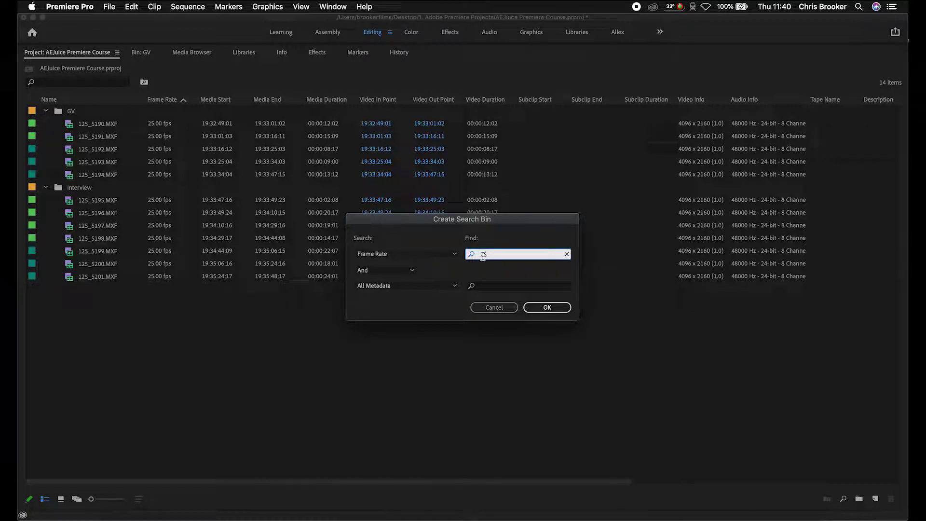
- Add an And condition Media Type mxf and create the search bin
left_click(381, 286)
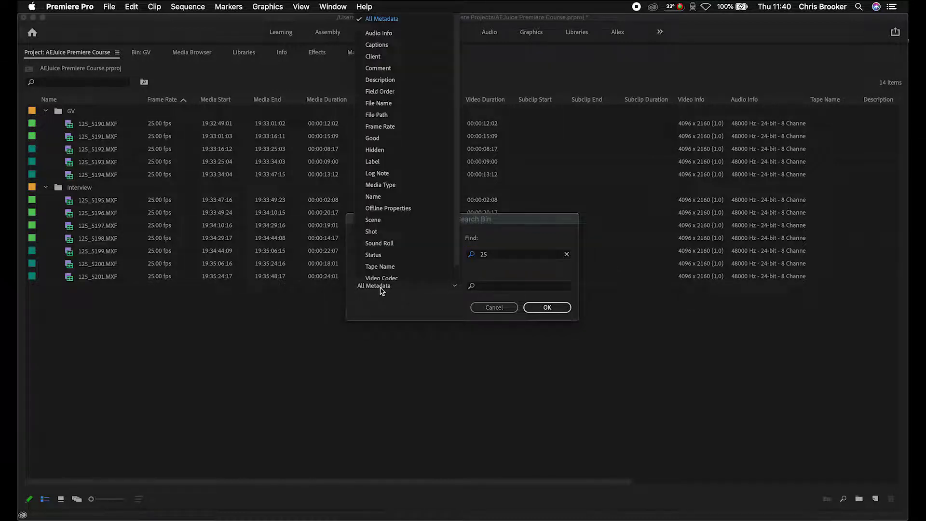
left_click(381, 290)
left_click(382, 269)
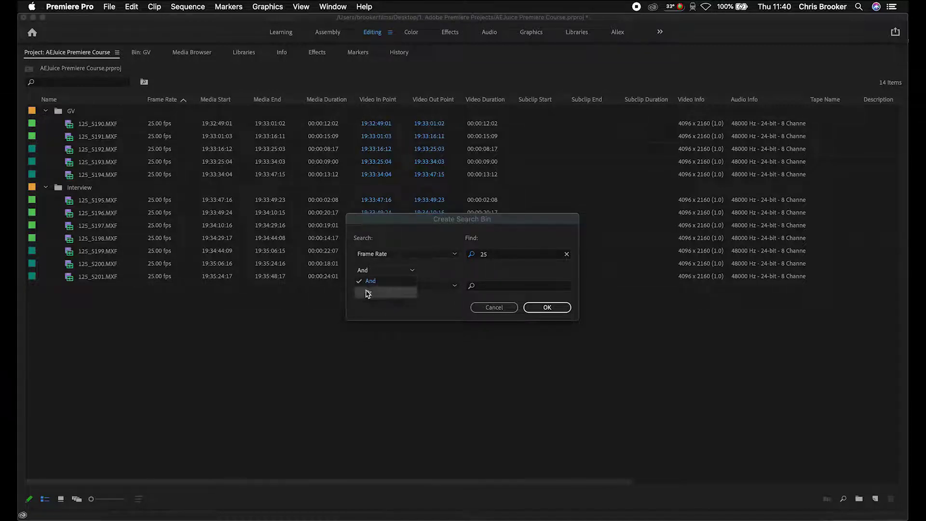
left_click(368, 293)
left_click(374, 286)
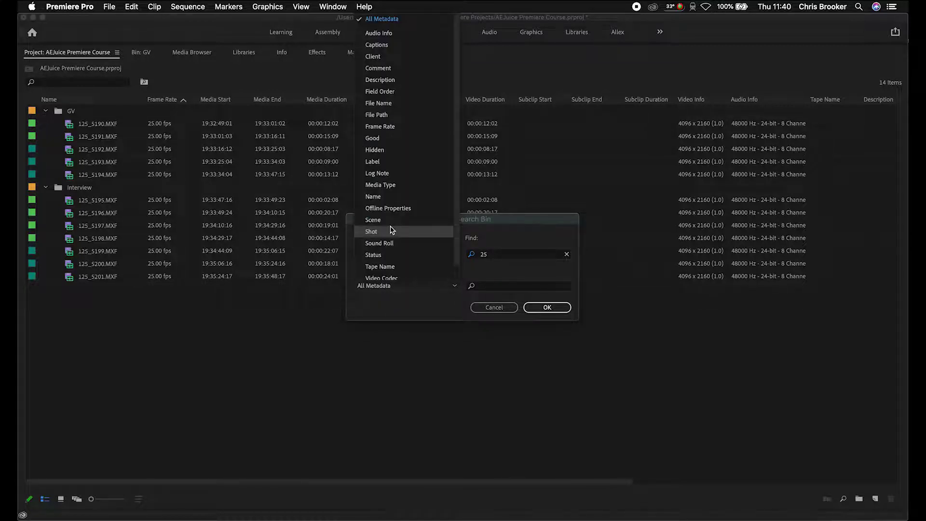
left_click(396, 187)
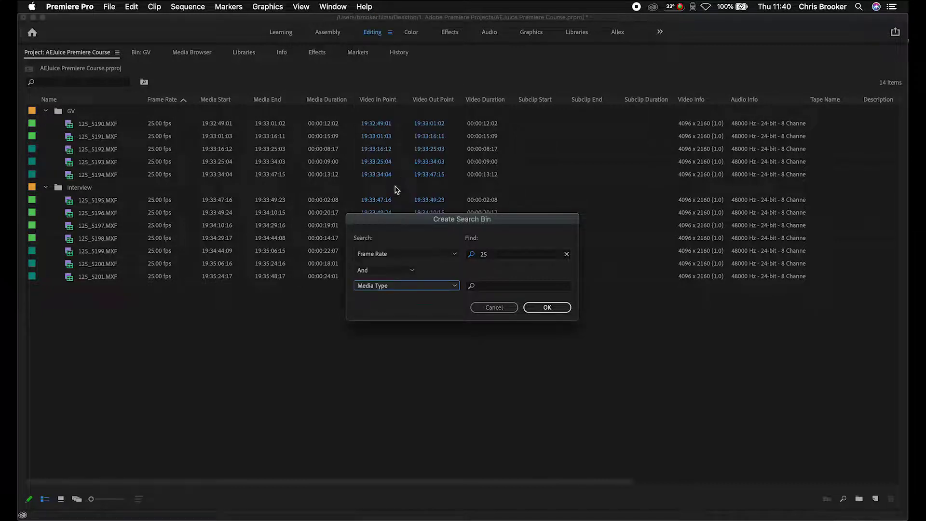
left_click(492, 286)
type("mxf")
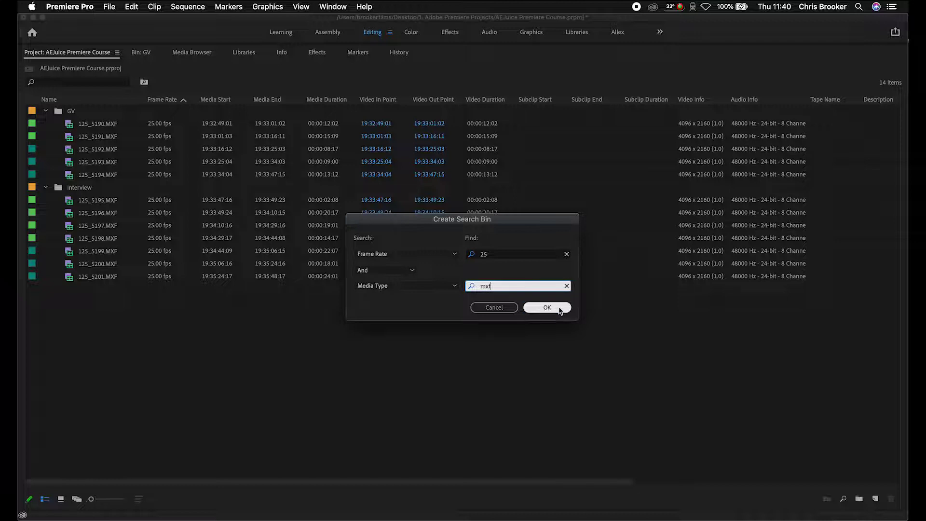
left_click(559, 311)
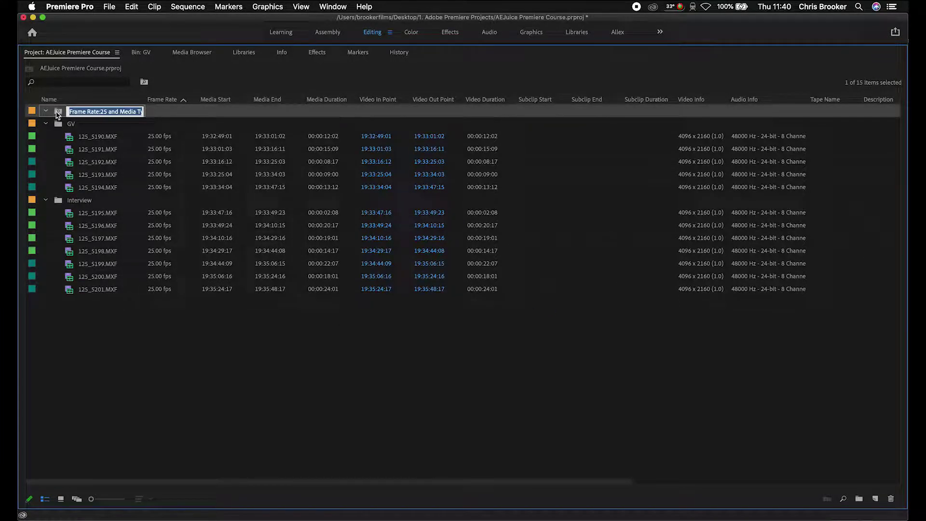
- Check the search bin's contents, then delete the old frame-rate search bin
double_click(59, 113)
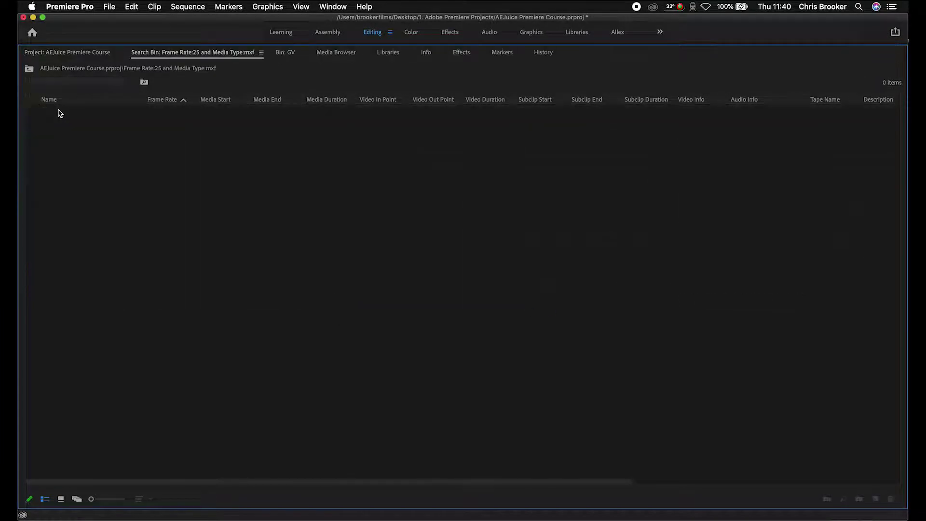
left_click(72, 53)
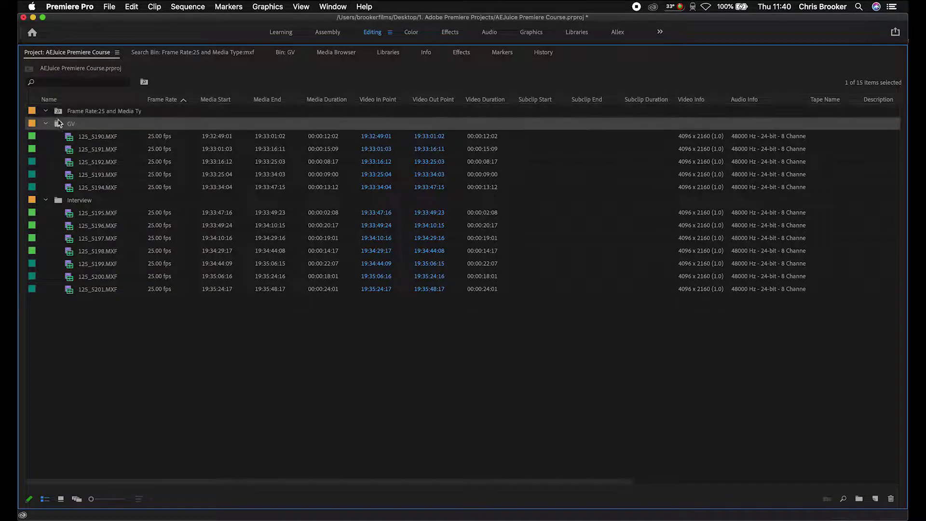
key("Delete")
- Create a new search bin that searches Frame Rate for 25
right_click(215, 320)
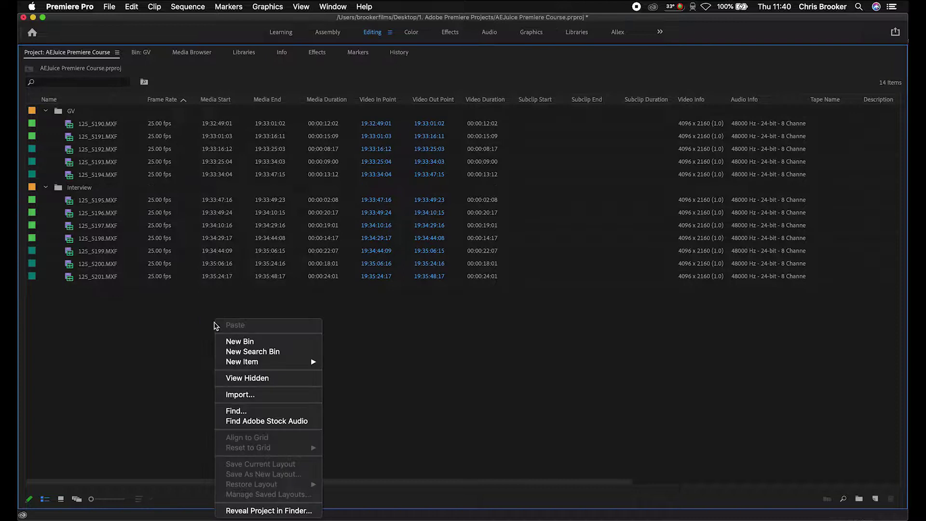
left_click(271, 353)
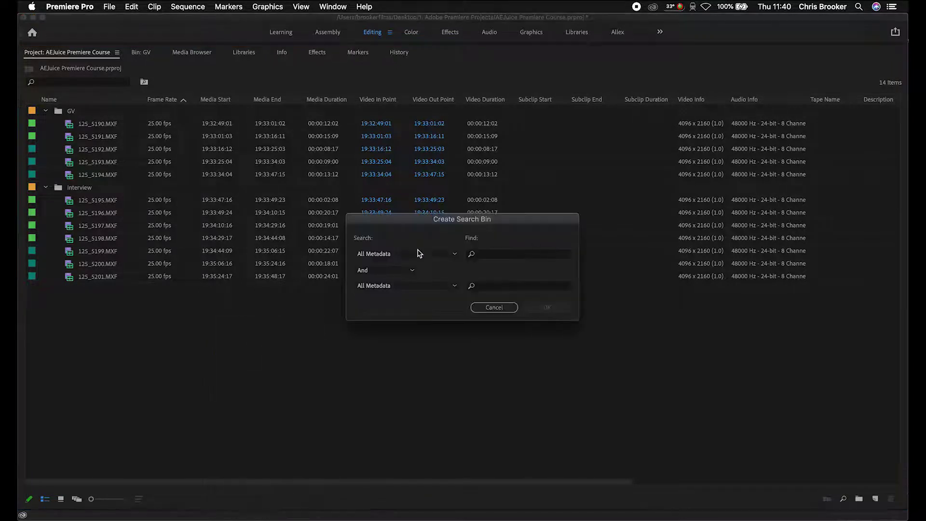
left_click(390, 286)
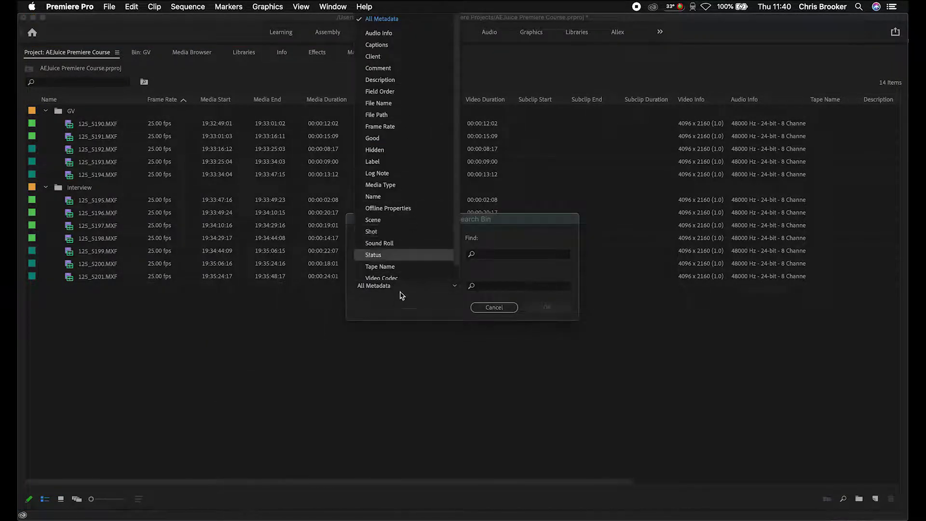
left_click(398, 290)
left_click(387, 254)
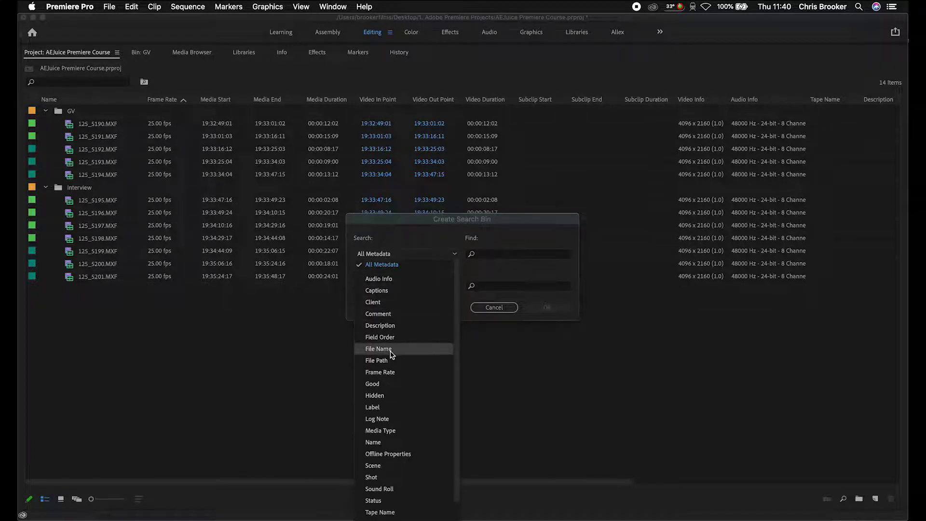
left_click(382, 372)
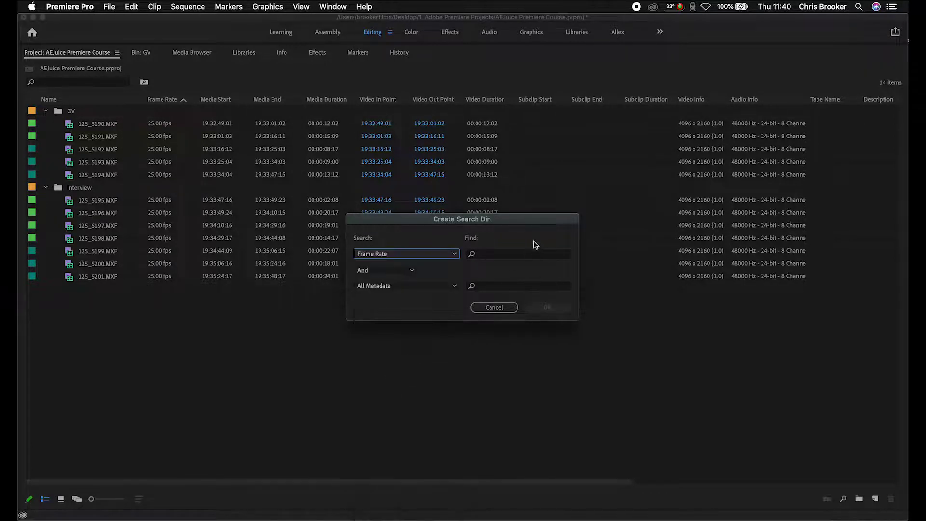
left_click(504, 256)
type("25.00")
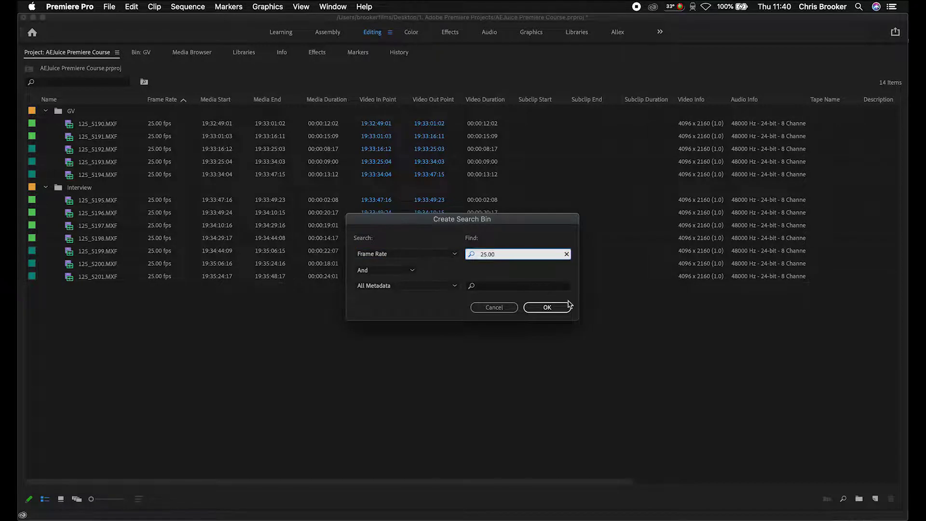
left_click(568, 305)
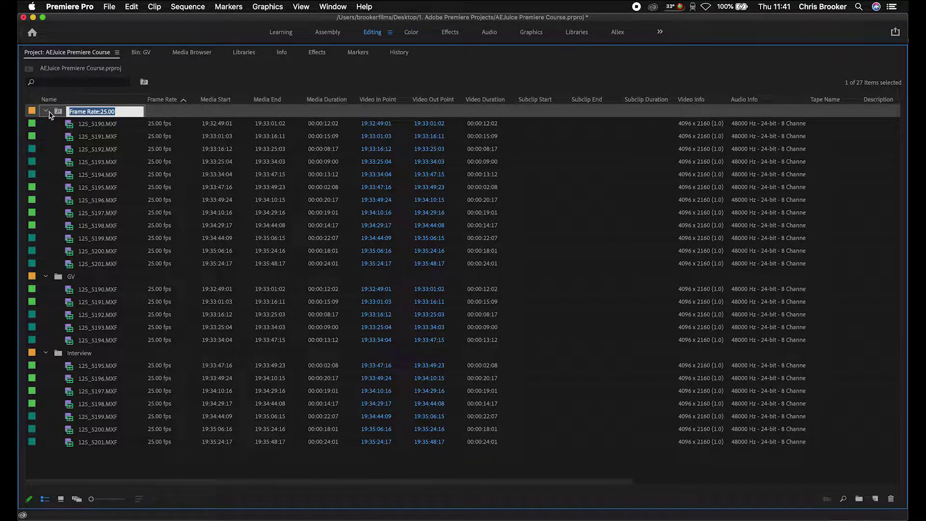
key("Return")
right_click(191, 461)
left_click(244, 357)
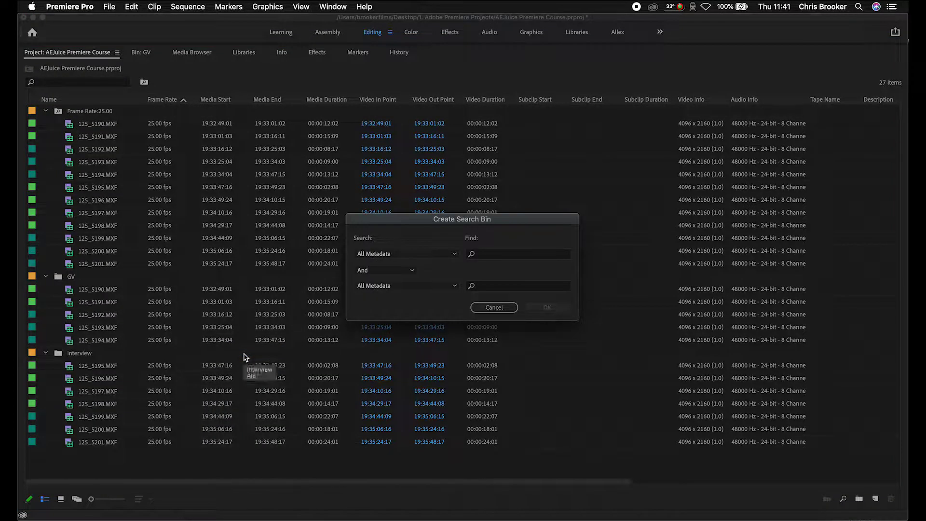
left_click(400, 259)
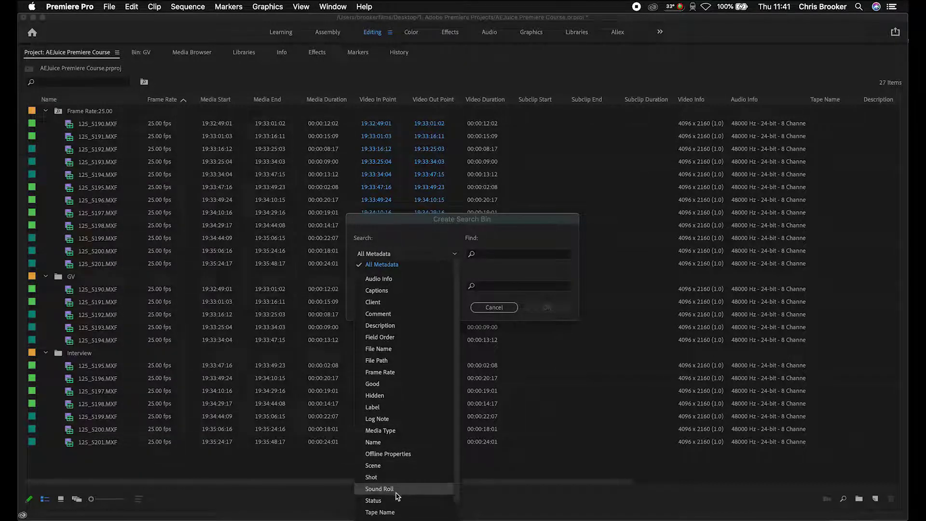
scroll(390, 511, "down", 2)
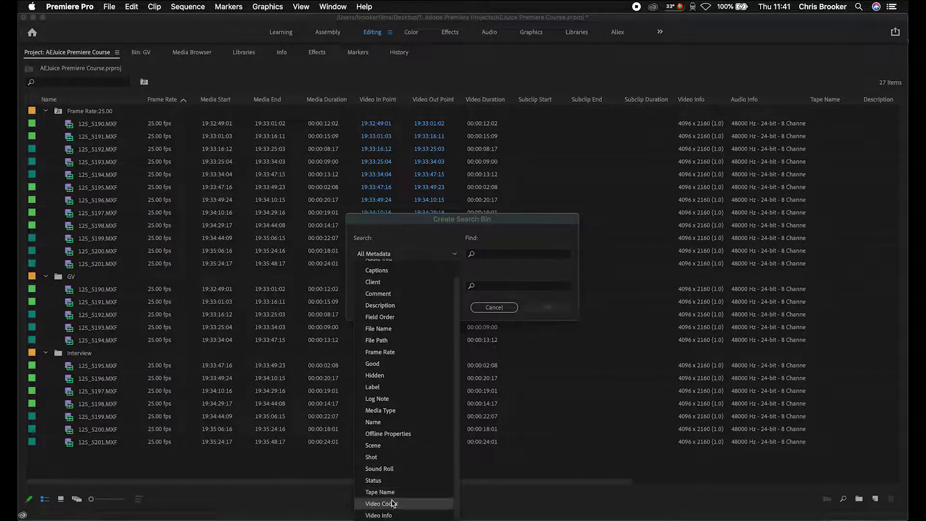
left_click(502, 232)
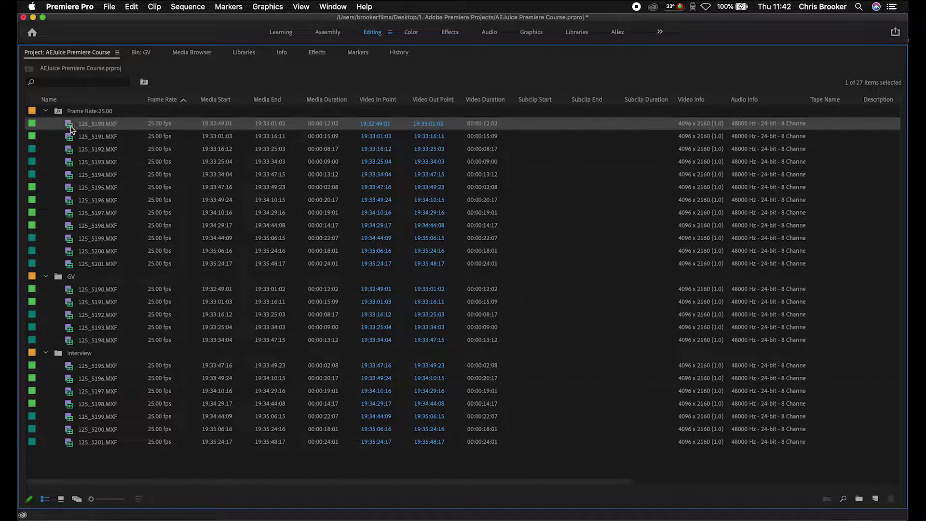
- Preview clip 125_5190 by scrubbing it in the Source monitor
double_click(68, 127)
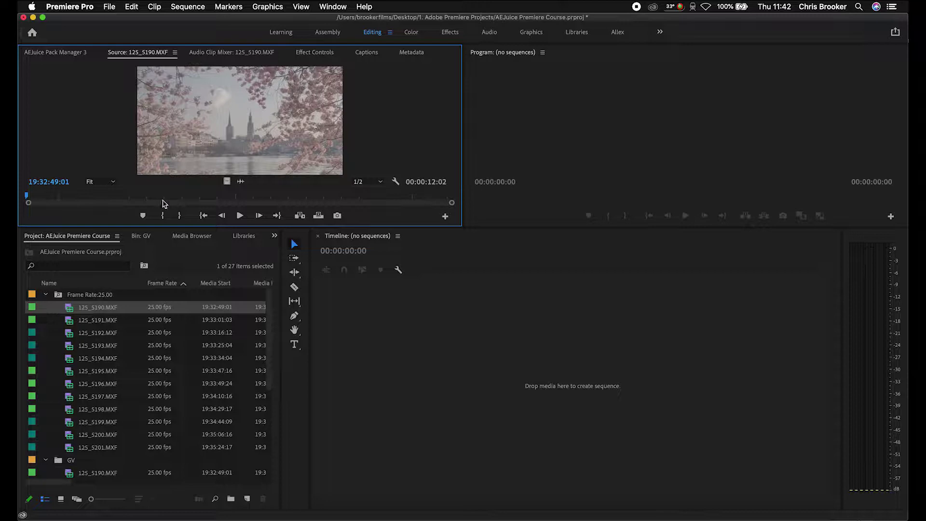
left_click_drag(163, 203, 117, 201)
left_click(155, 345)
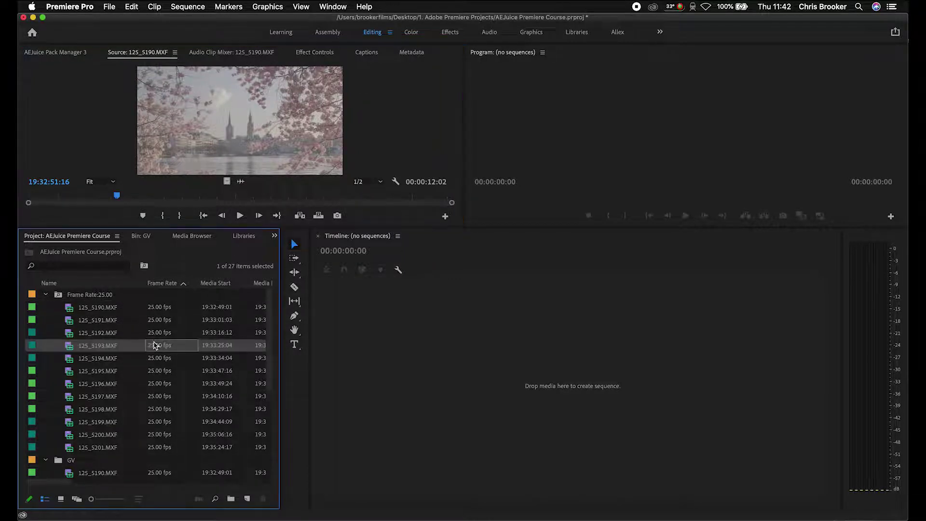
- Maximize the Project panel and begin editing 125_5190's Description cell
left_click(332, 6)
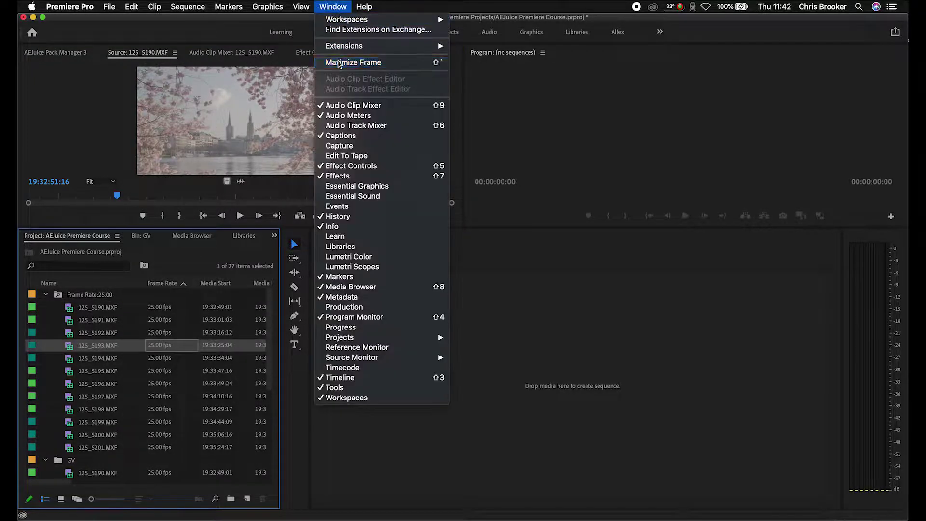
left_click(600, 270)
key("grave")
left_click(93, 127)
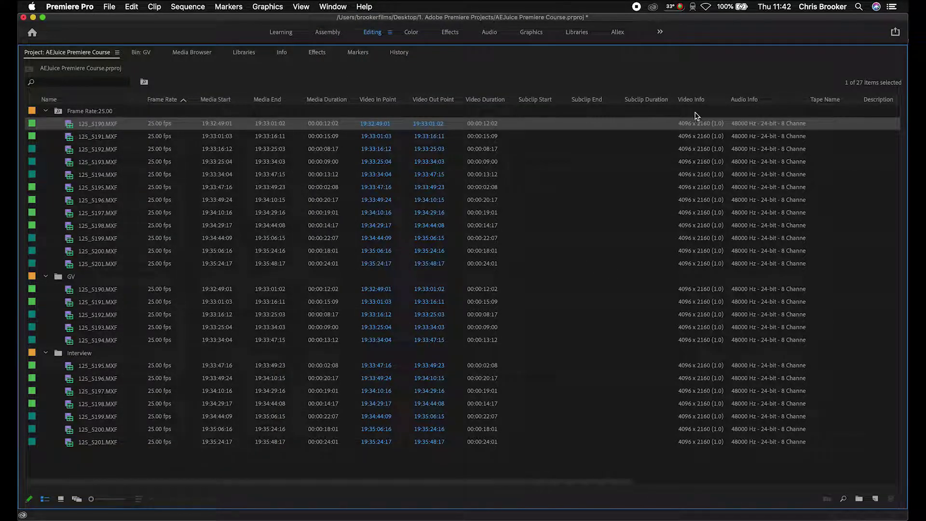
left_click(876, 123)
scroll(808, 167, "right", 10)
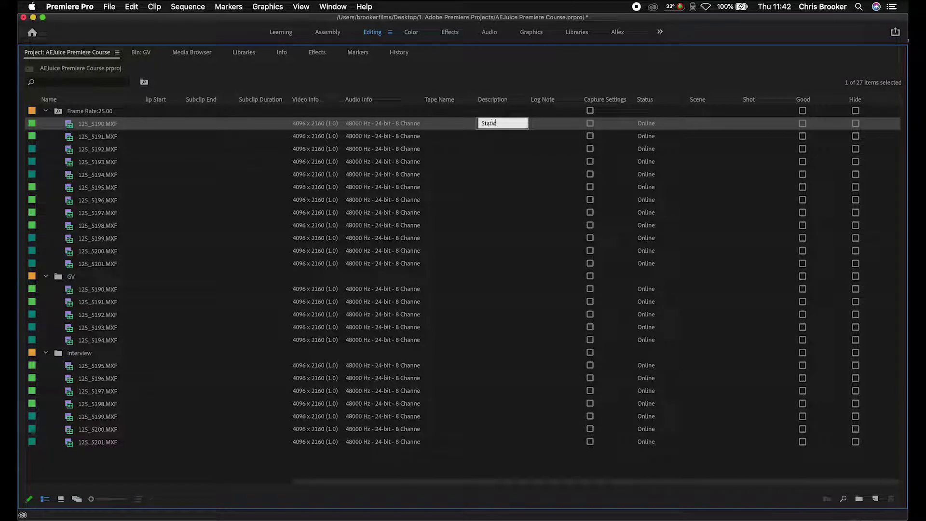
- Commit 'Static' as 125_5190's Description and verify it in the GV bin copy
key("Return")
left_click(426, 149)
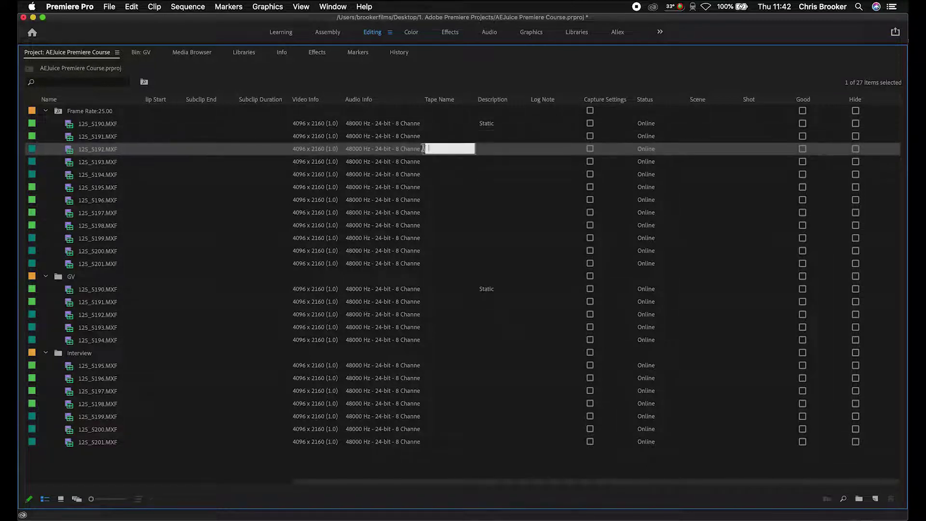
left_click(486, 290)
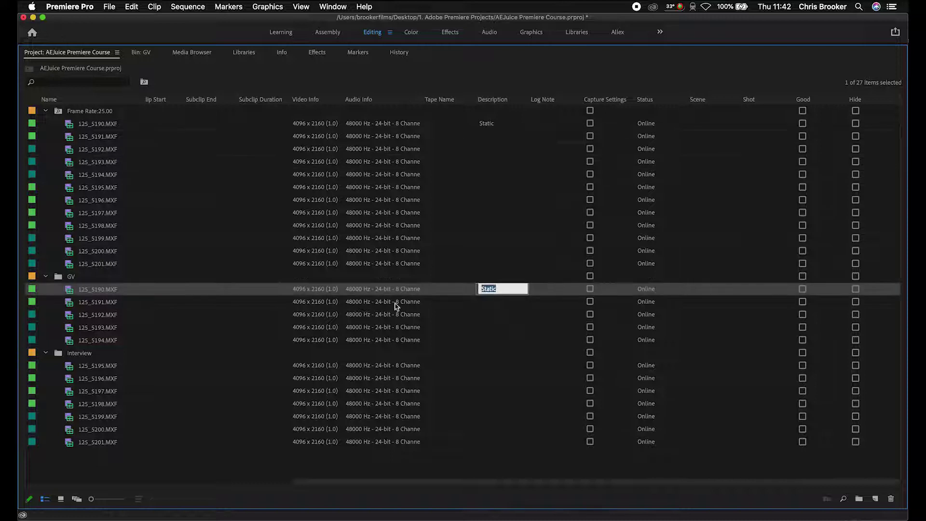
left_click(512, 328)
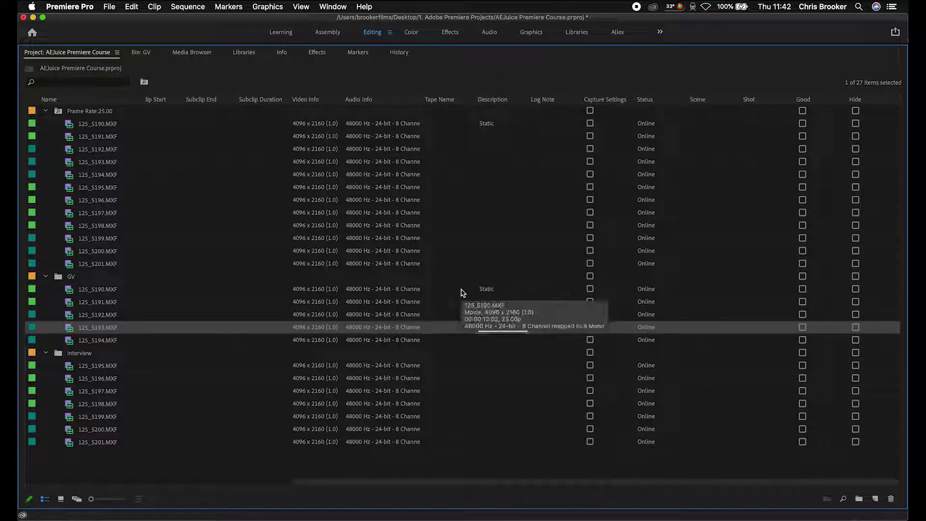
left_click(270, 123)
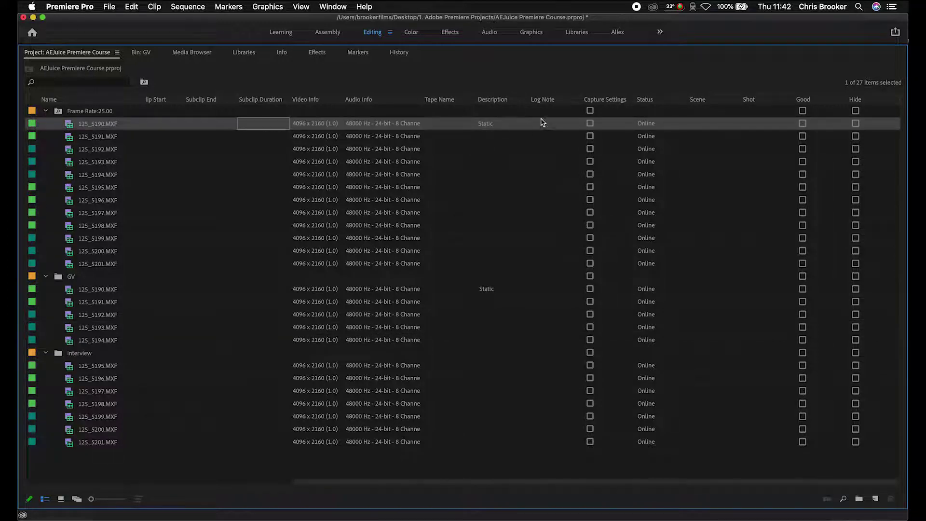
left_click(492, 123)
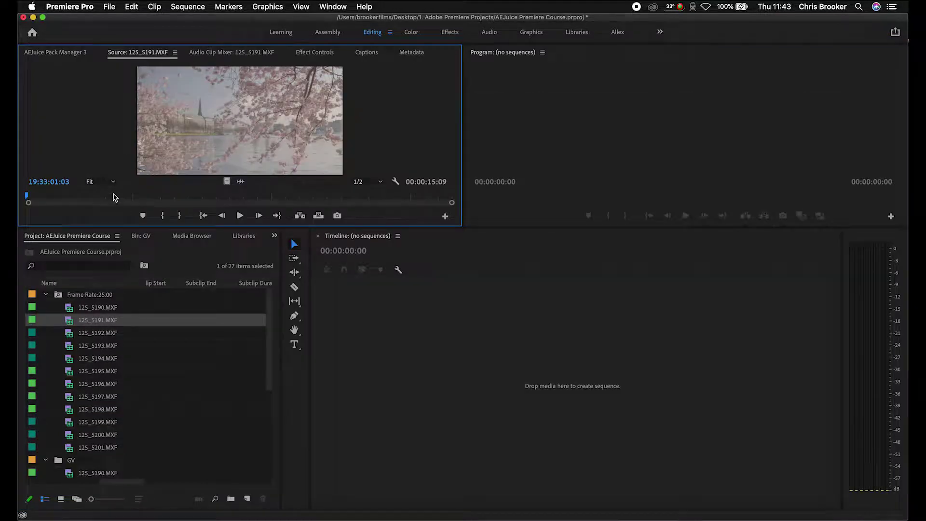
- Preview clip 125_5191, maximize the Project panel, and enter 'Pan' as its Description
left_click_drag(115, 197, 291, 198)
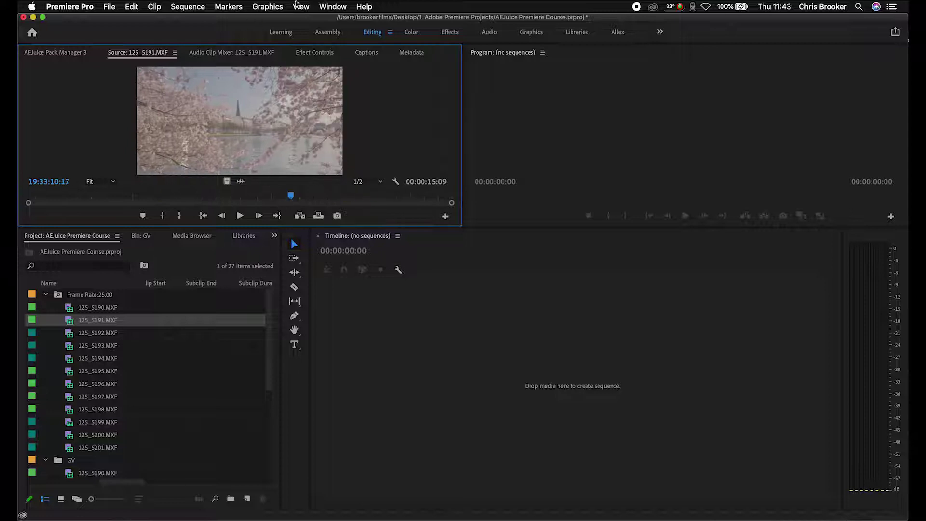
left_click(107, 321)
left_click(333, 7)
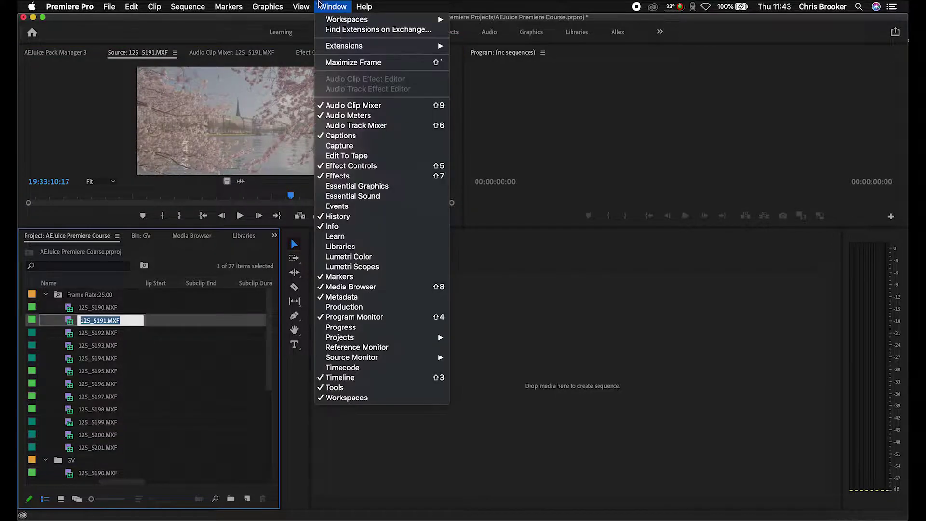
left_click(340, 64)
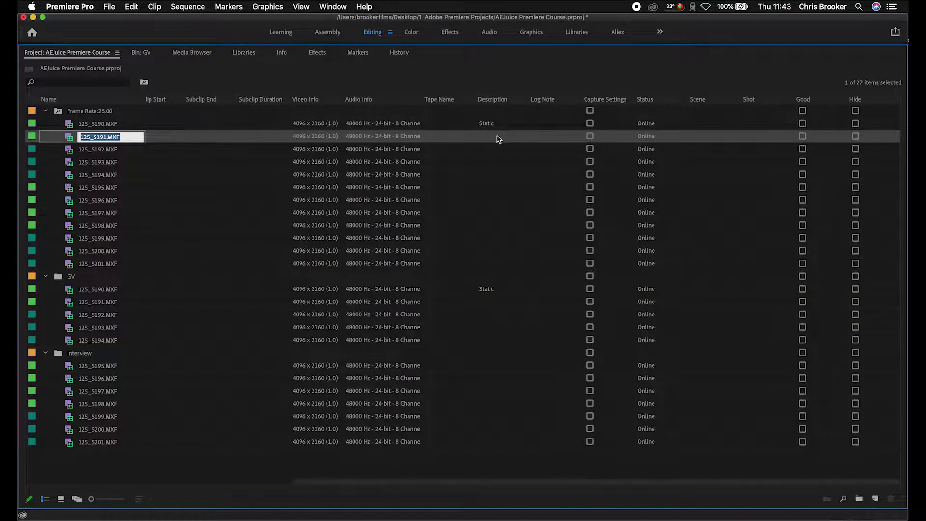
left_click(489, 136)
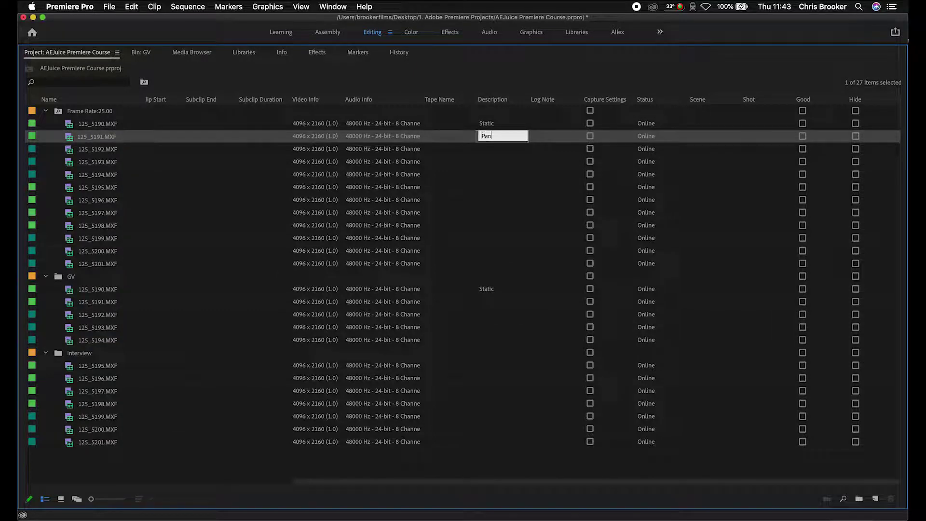
type("Pan")
key("Return")
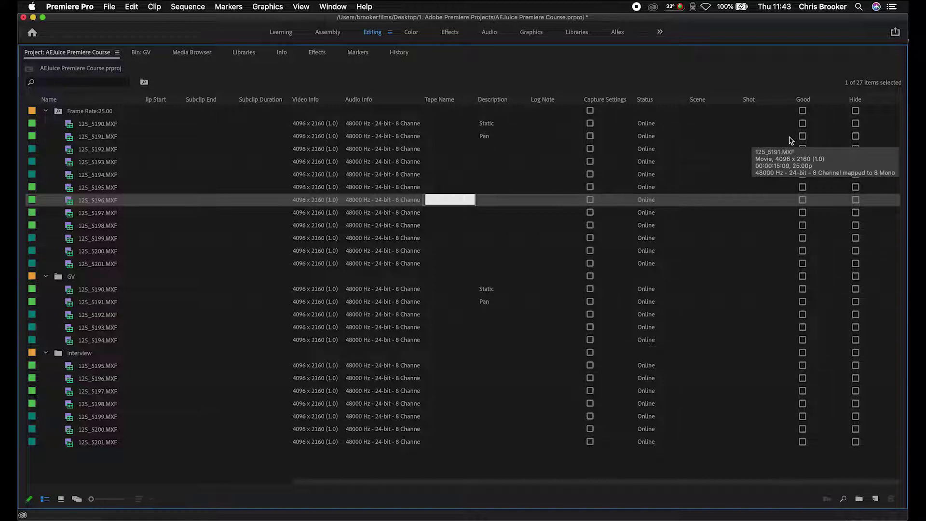
- Tick Good for clip 125_5190 and enter 1 in its Scene and Shot cells
left_click(803, 126)
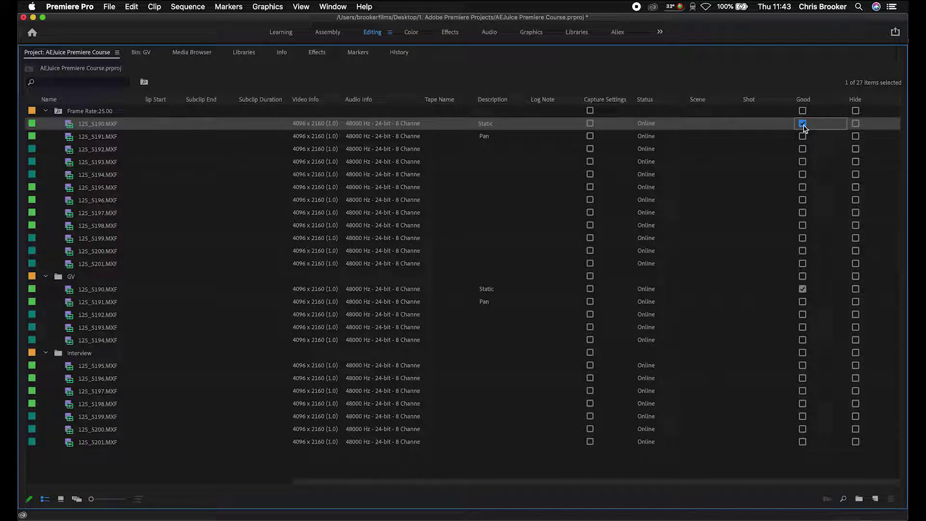
left_click(697, 122)
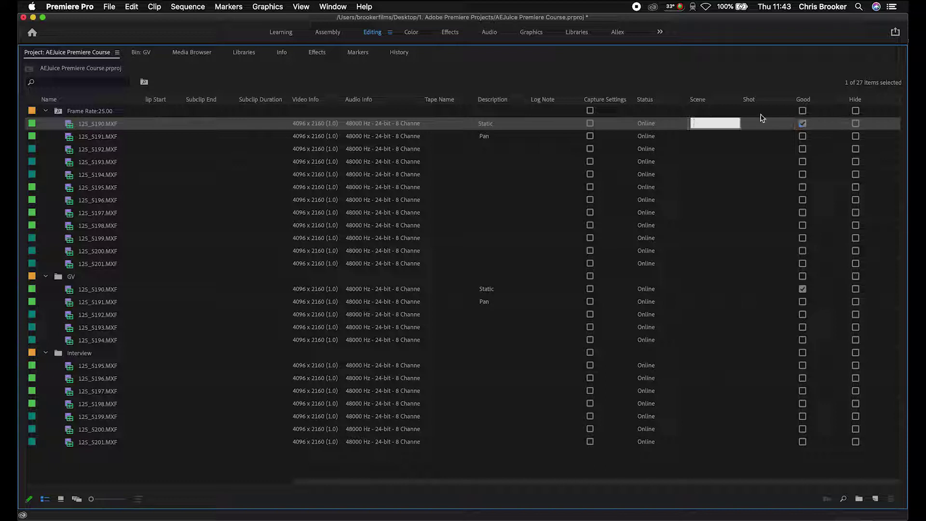
left_click(767, 122)
left_click(719, 126)
type("1")
left_click(765, 120)
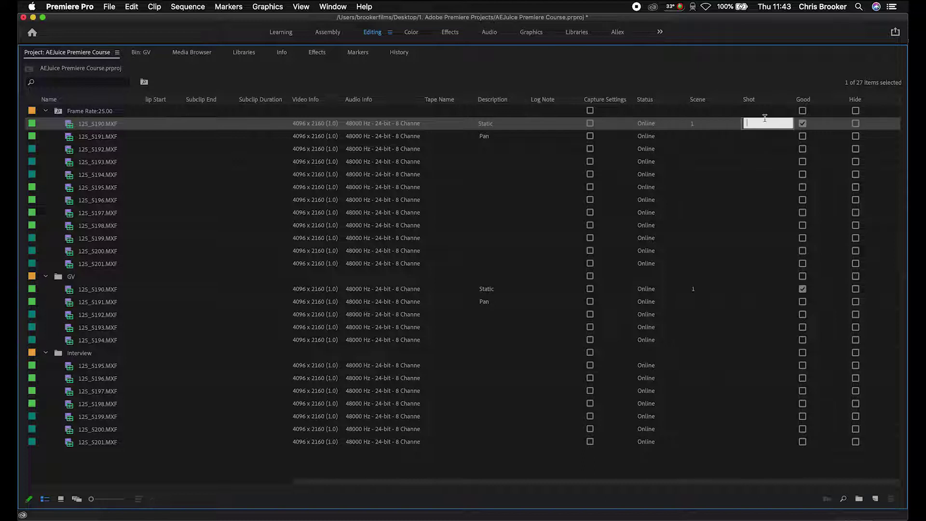
type("1")
left_click(721, 151)
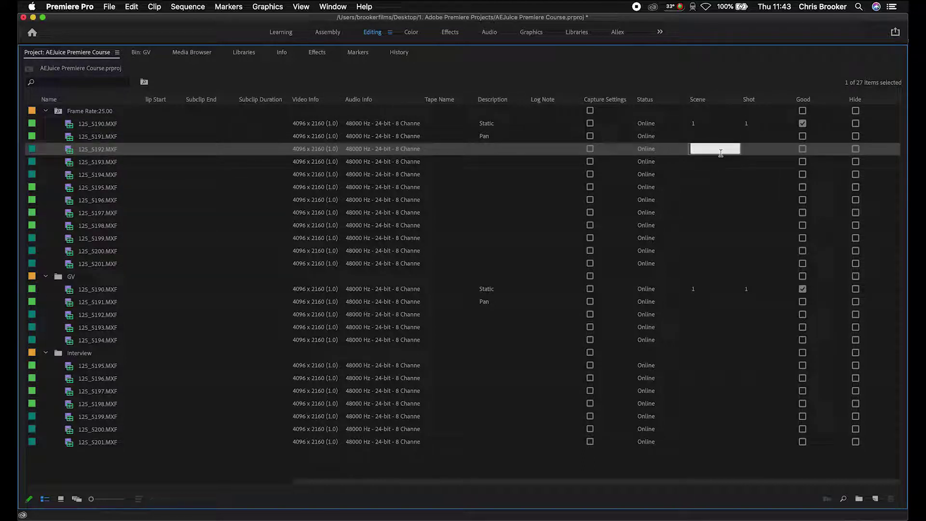